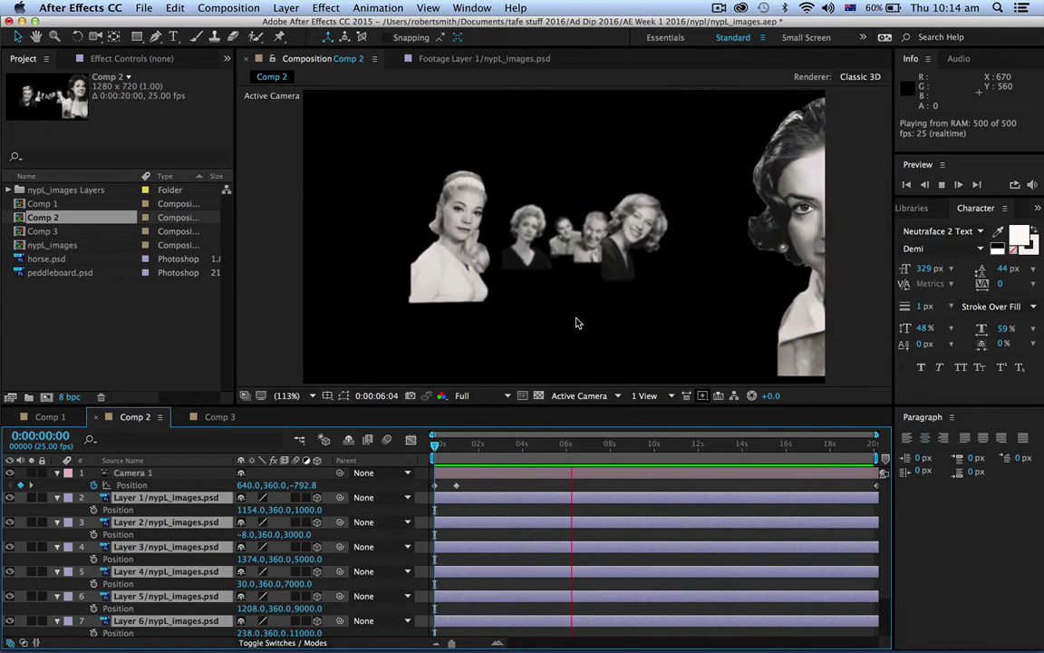
Stop the Comp 2 camera fly-through preview and switch over to Photoshop
left_click(139, 302)
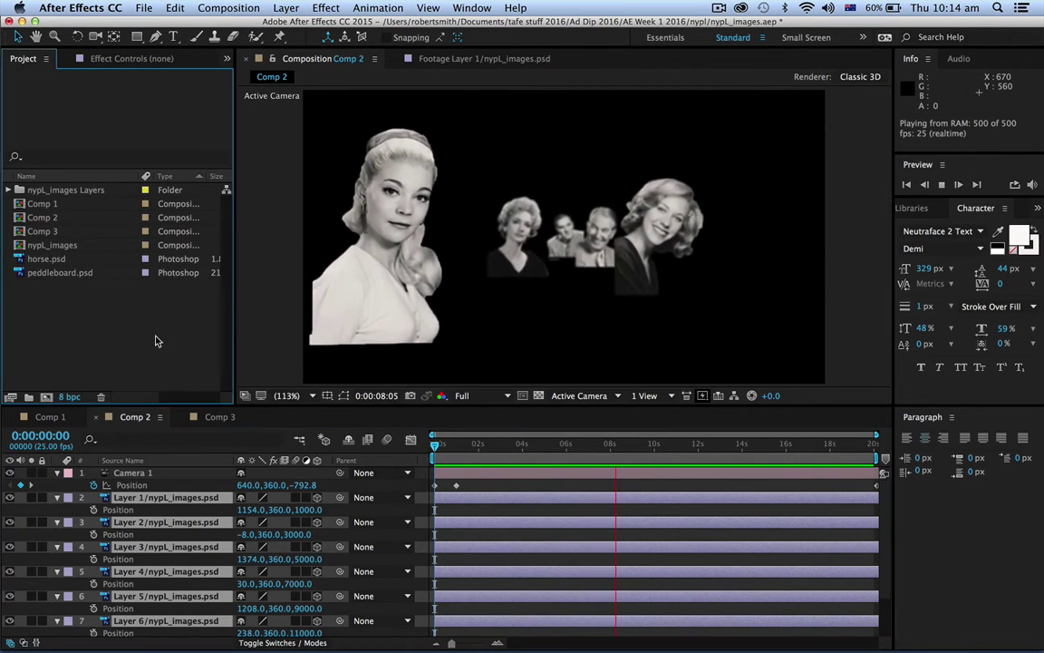
key("space")
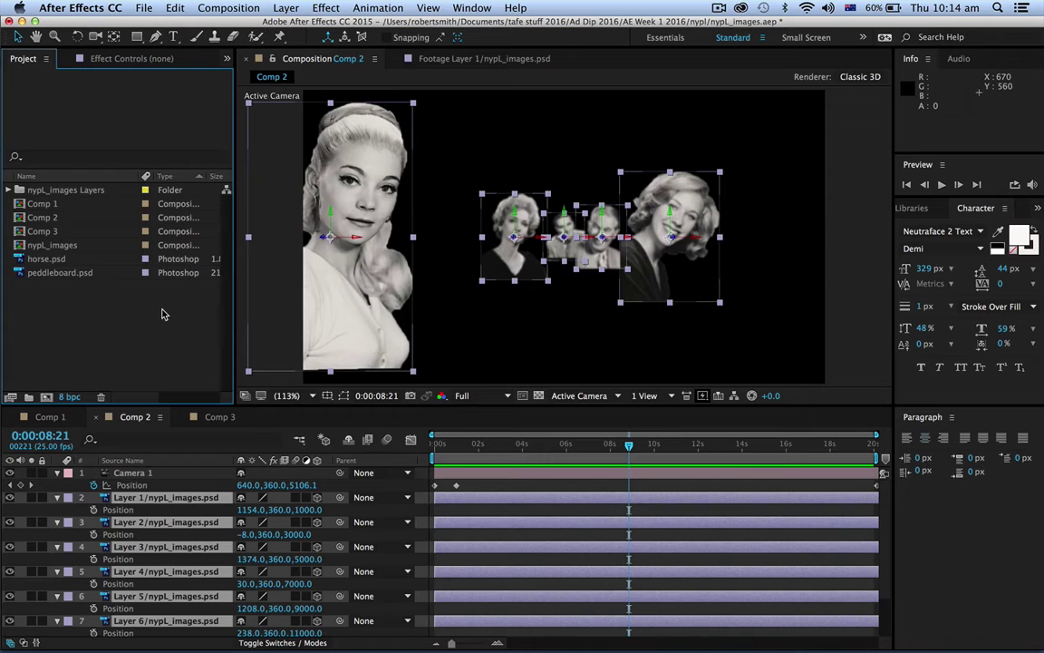
key("super+Tab")
key("super+Tab")
key("super+Tab")
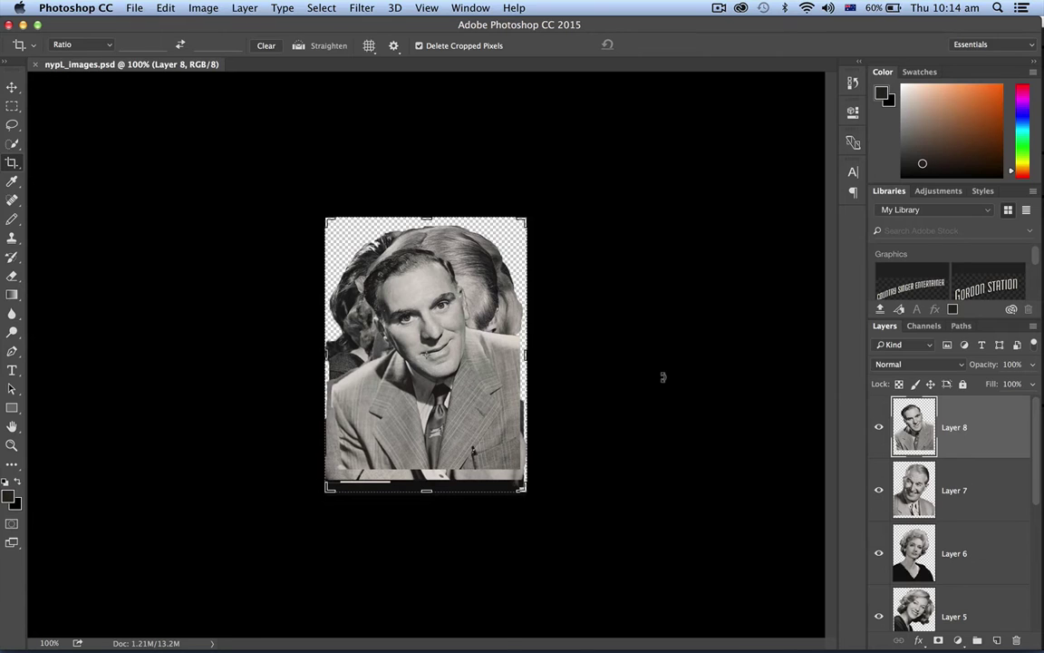
Review nypl_images.psd's Layers 1–8 in Photoshop, then return to After Effects
scroll(976, 486, "down", 5)
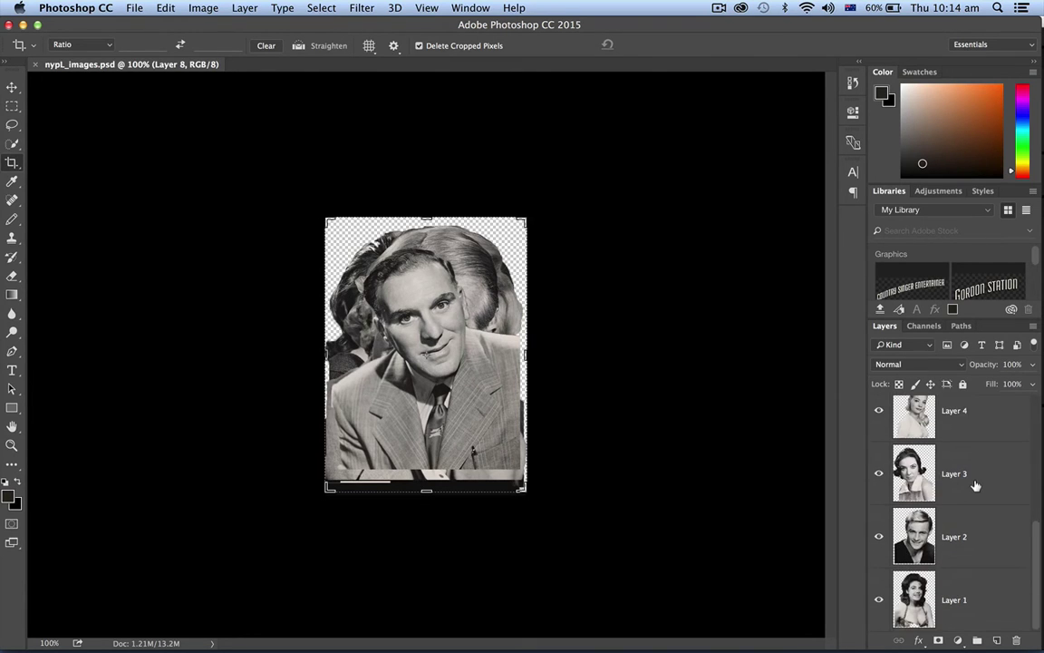
scroll(976, 487, "up", 5)
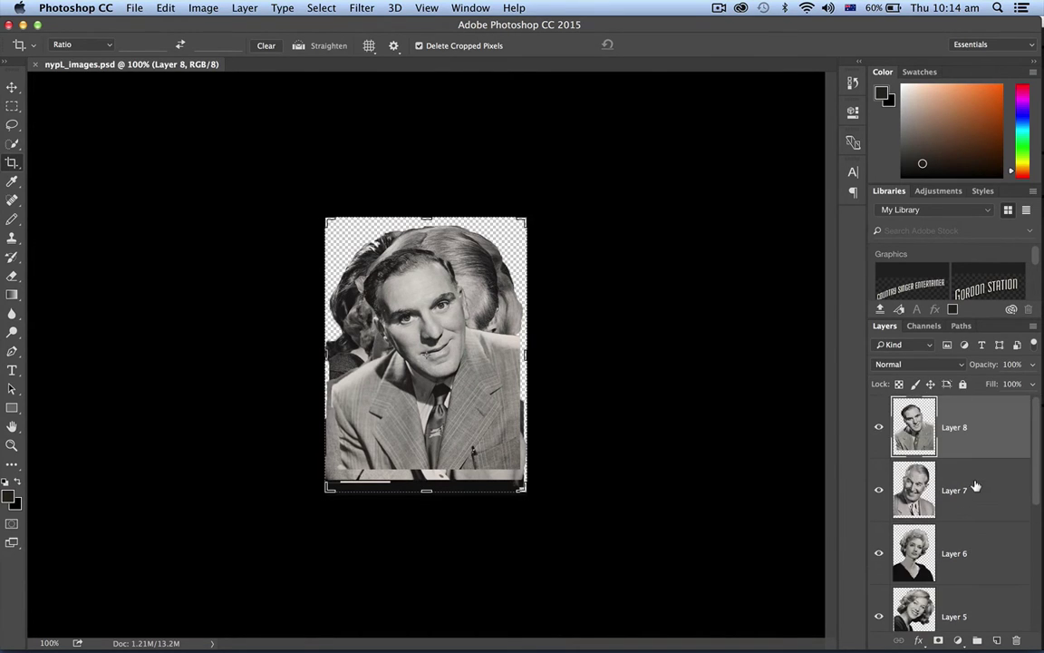
scroll(976, 486, "down", 2)
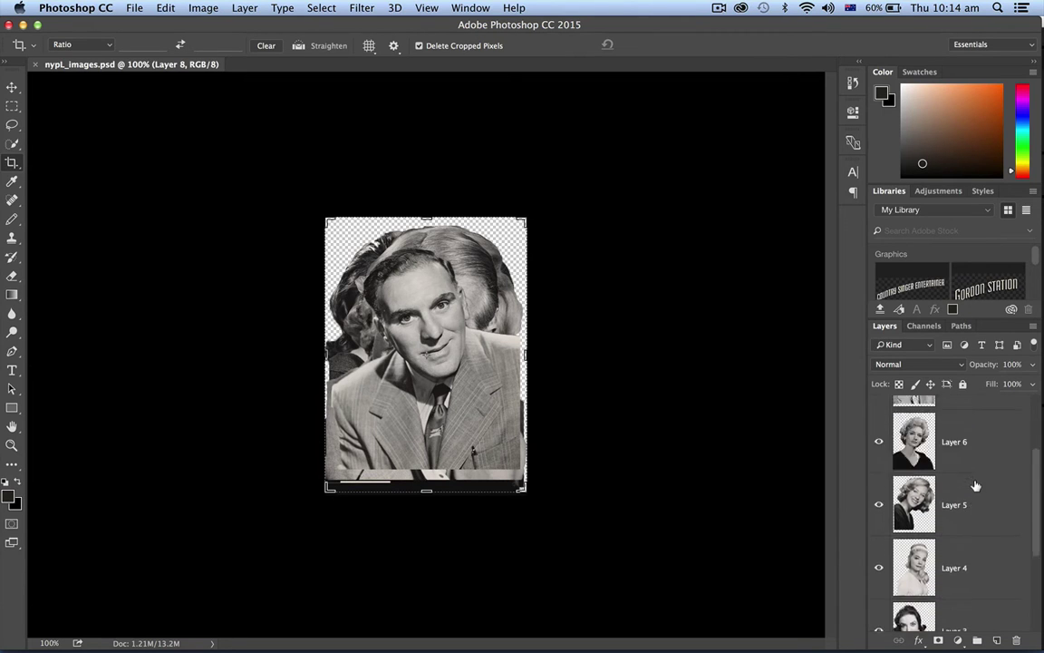
scroll(975, 487, "down", 3)
scroll(975, 487, "up", 6)
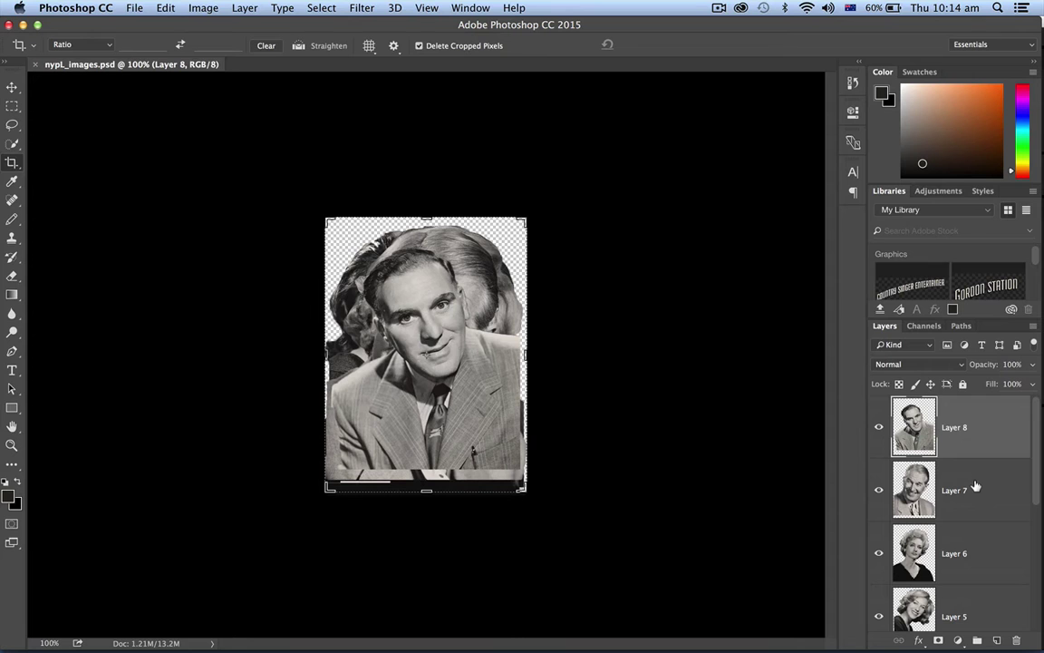
key("super+Tab")
key("super+Tab")
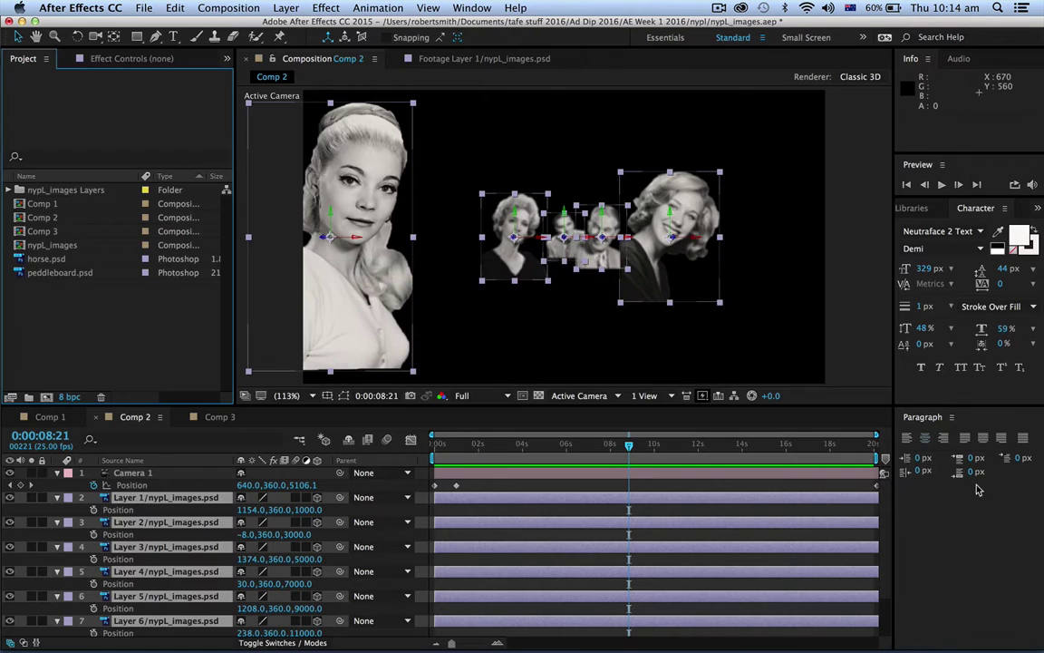
Create Comp 4 from the HDV/HDTV 720 25 preset at 1280×720, 25 fps, 20 seconds
left_click(8, 191)
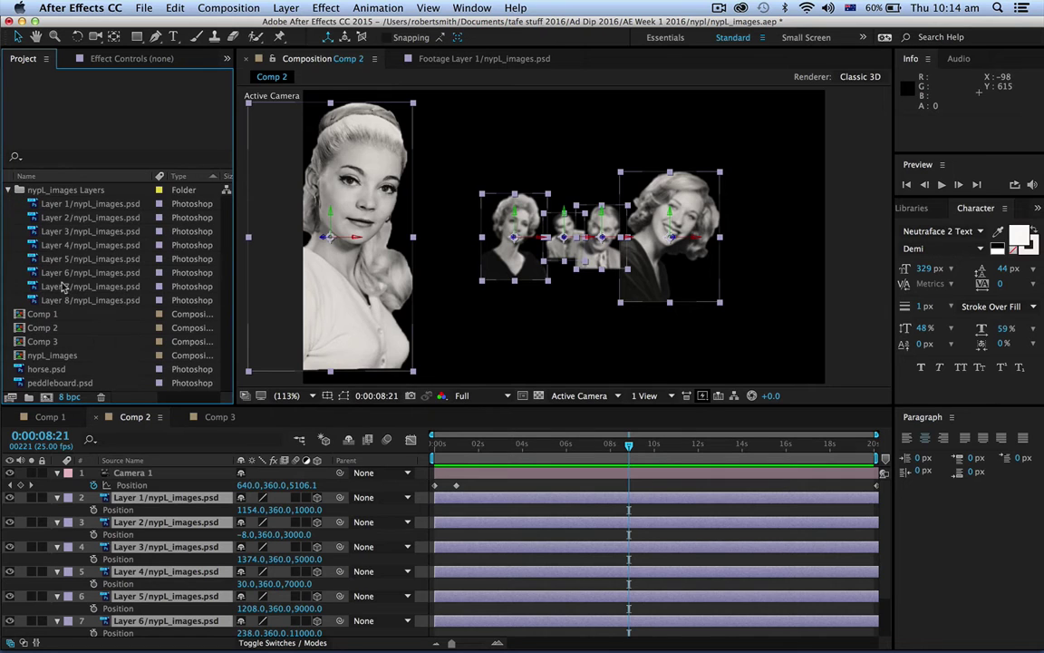
left_click(8, 190)
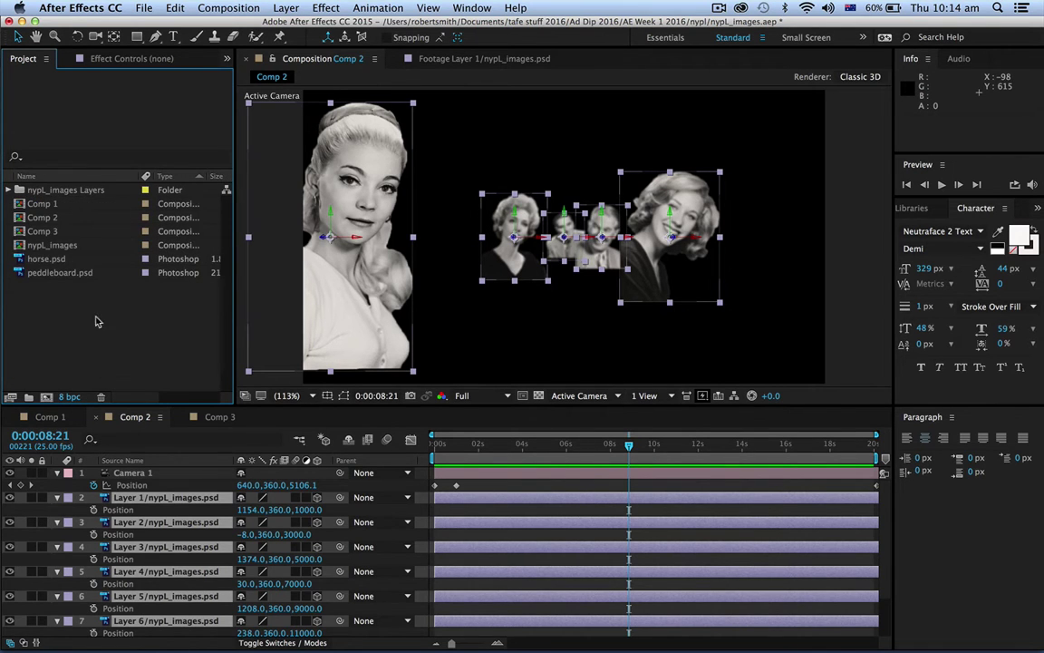
key("super+n")
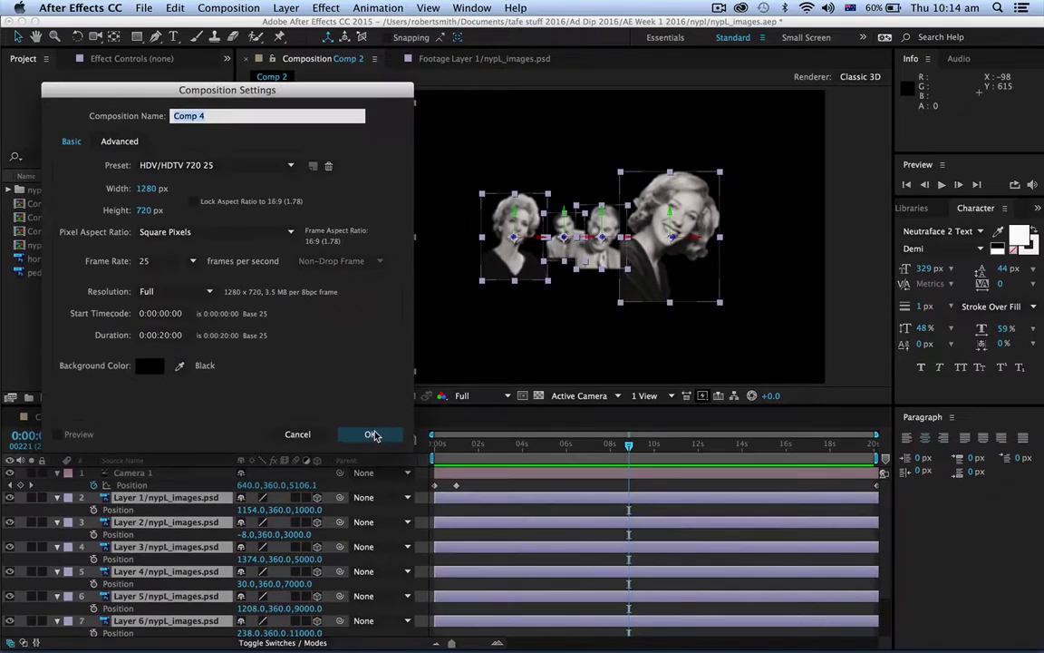
left_click(372, 435)
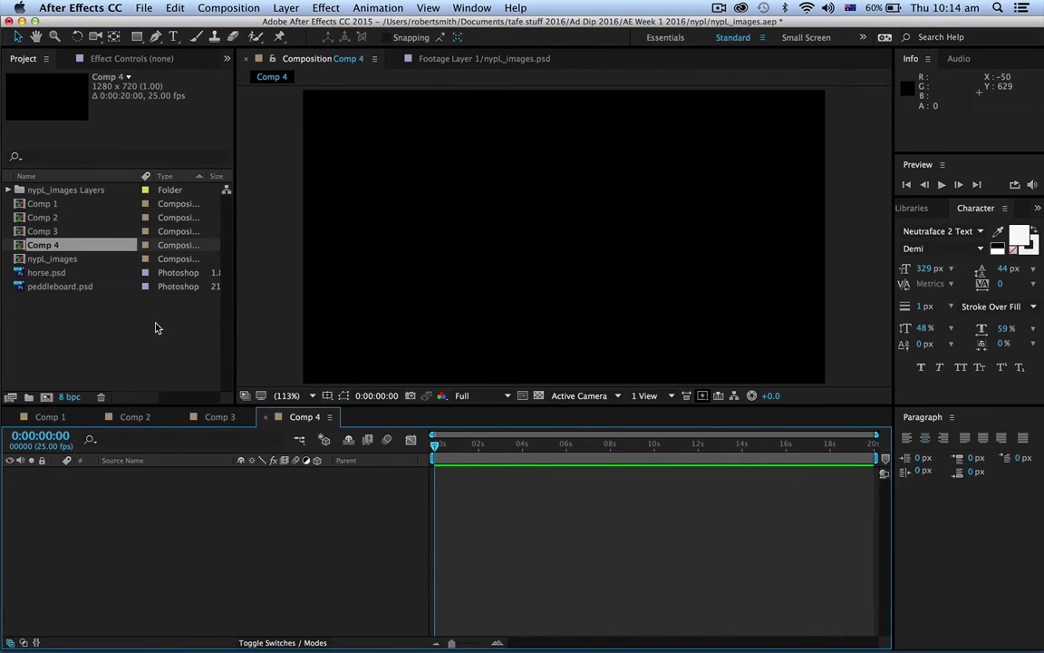
Add the eight nypl_images portrait layers, Layer 1–8, to the Comp 4 timeline
left_click(8, 190)
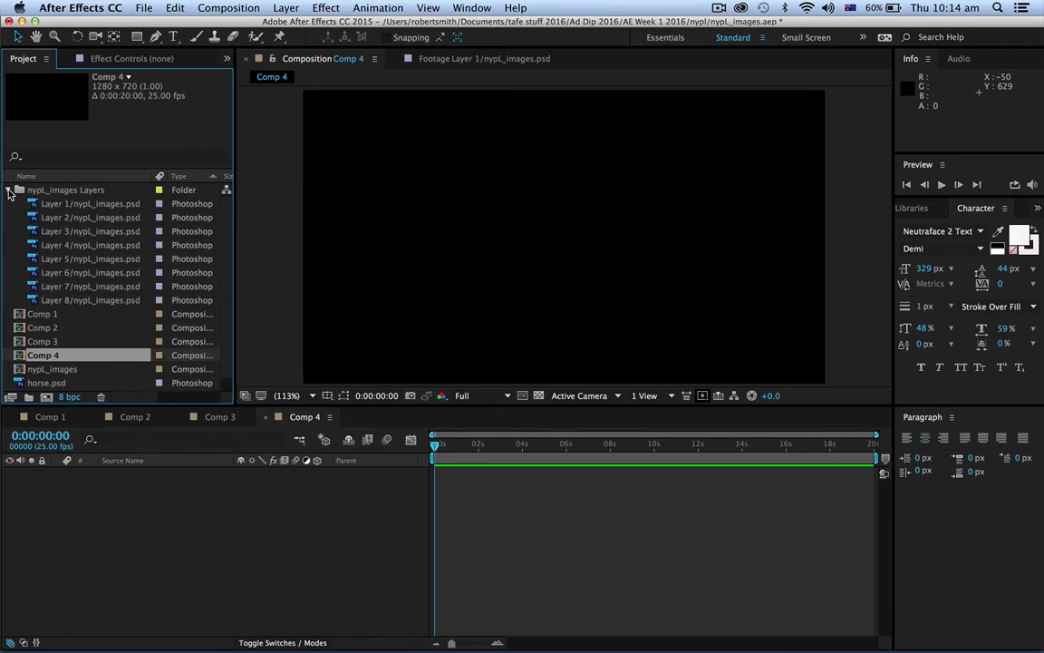
left_click(42, 205)
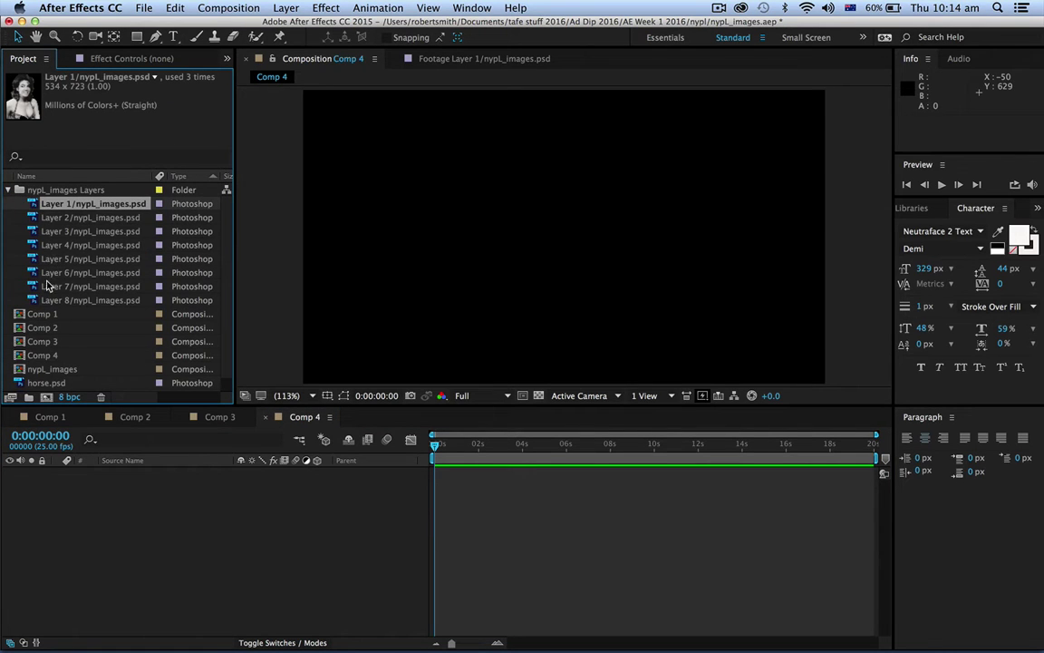
left_click(37, 302, "shift")
left_click_drag(35, 302, 80, 503)
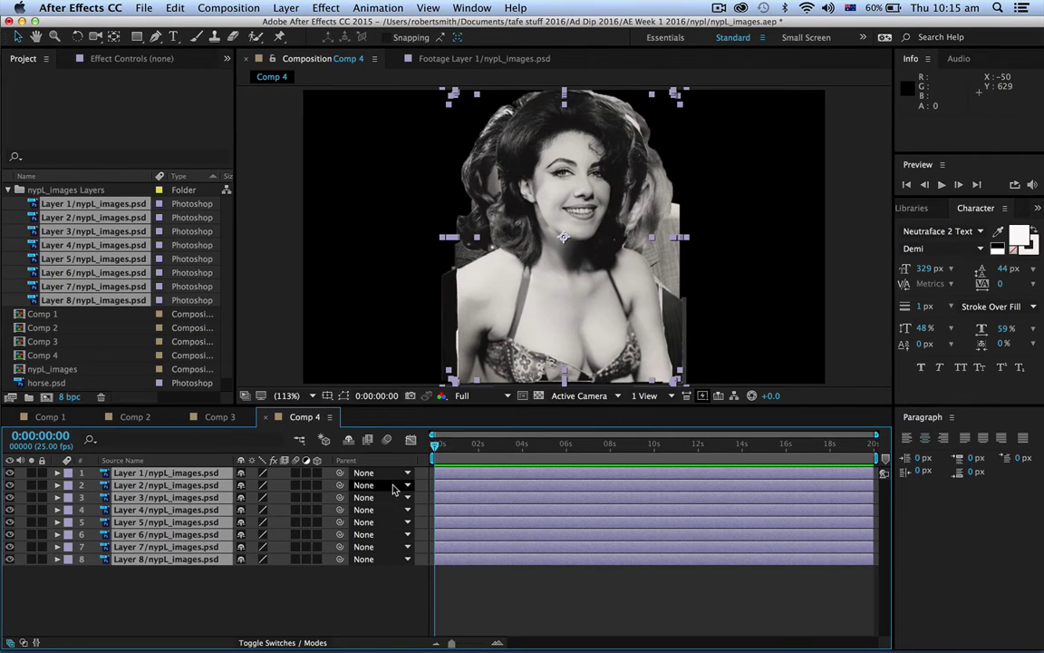
Turn on the 3D Layer switch for all eight portrait layers
left_click(316, 473)
left_click_drag(316, 477, 317, 567)
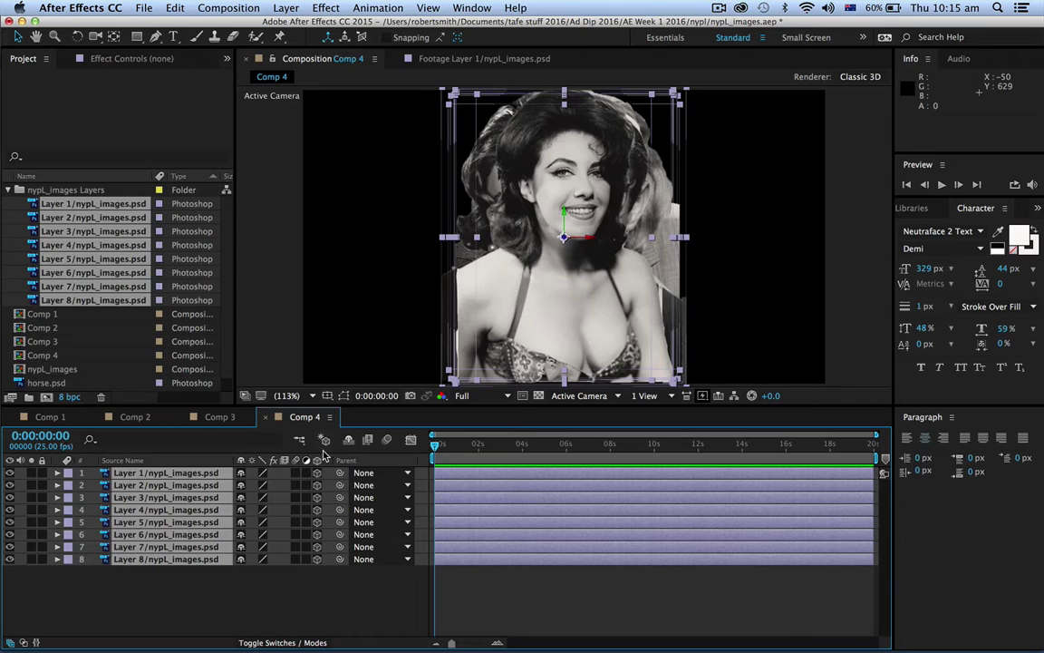
left_click(282, 335)
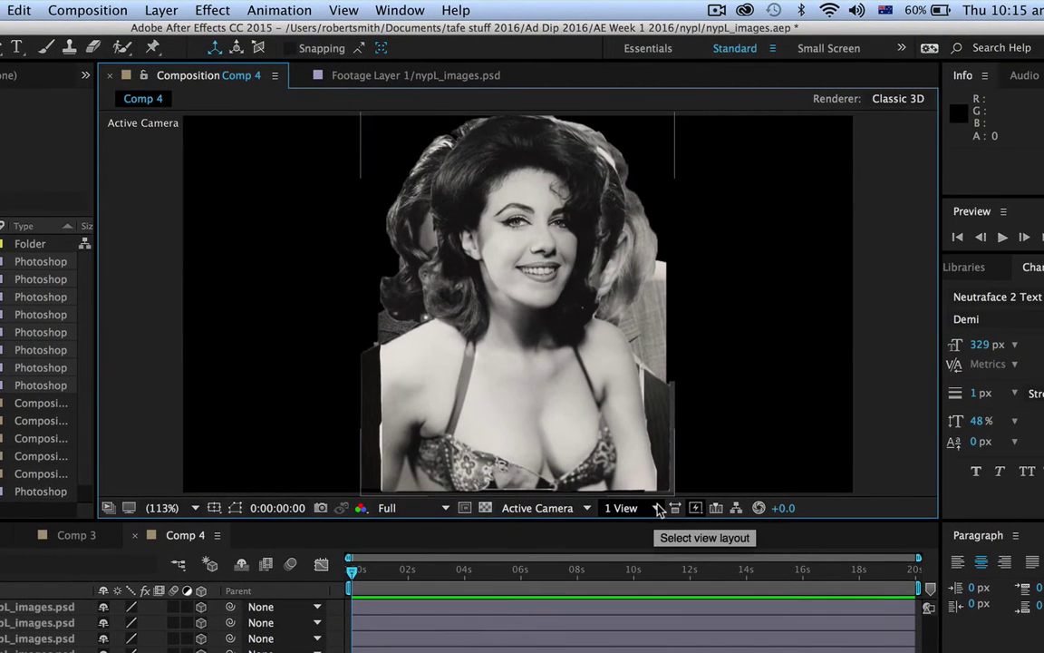
Use the 2 Views – Horizontal layout with the left Top view active
left_click(657, 507)
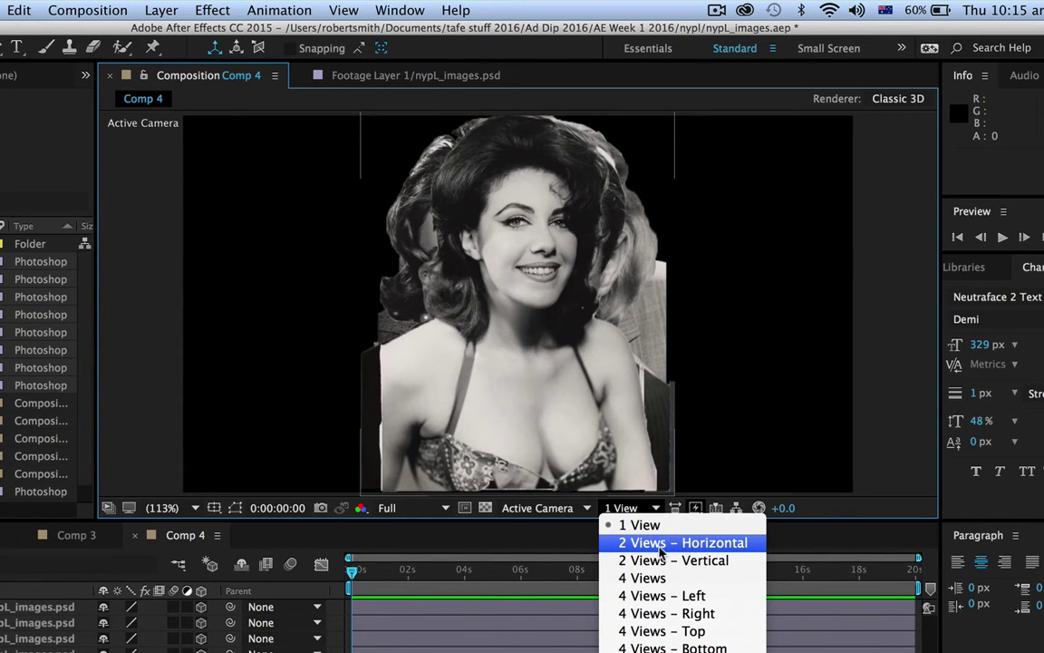
left_click(659, 546)
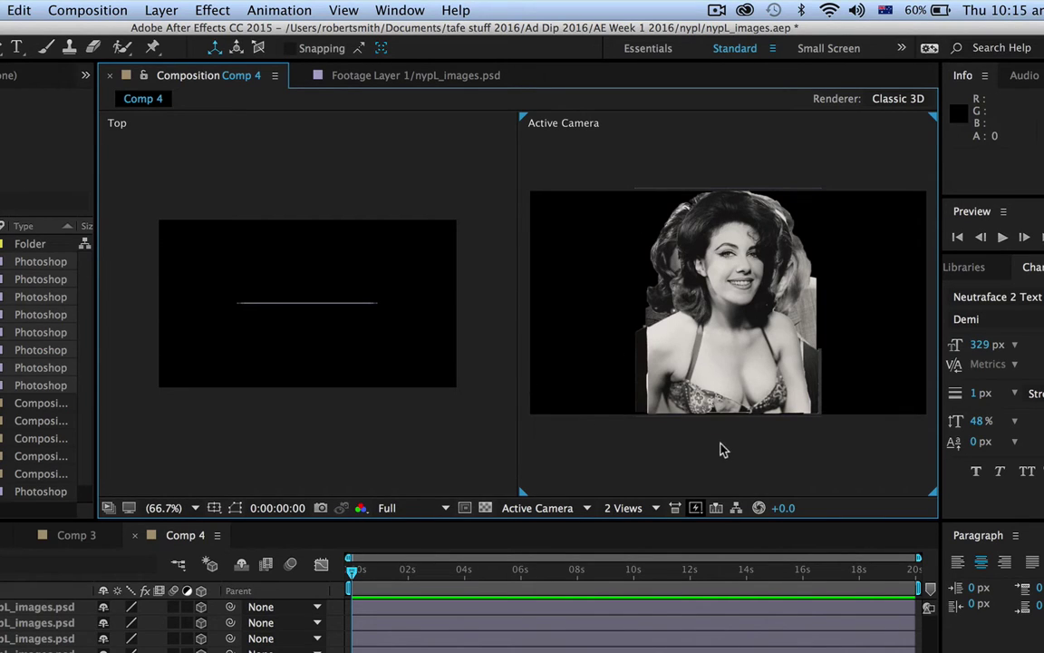
left_click(335, 445)
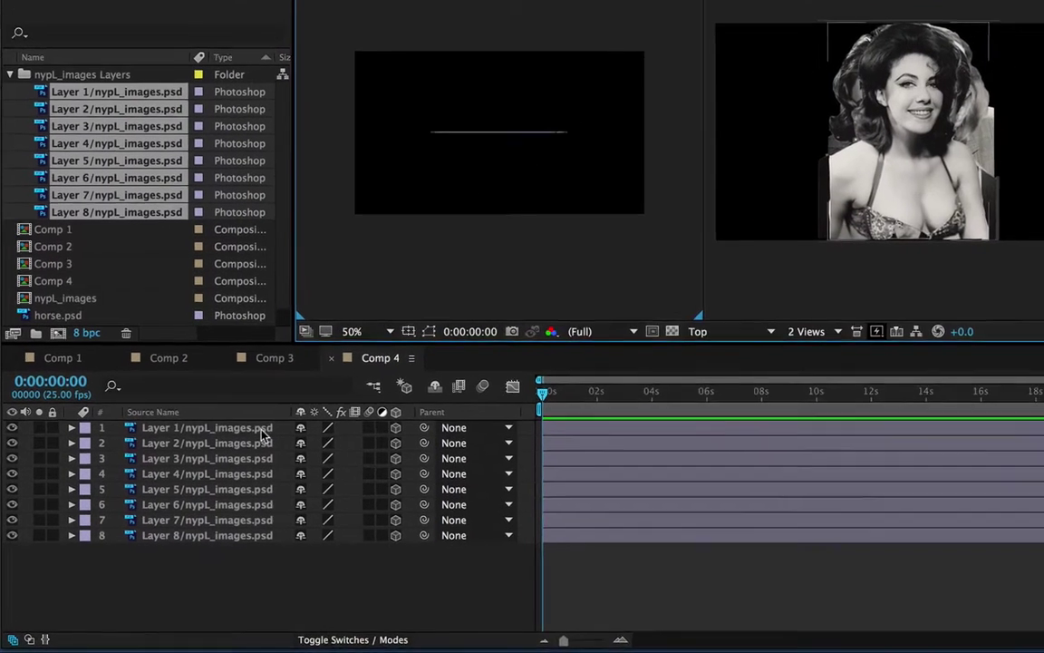
Show Position for all layers and set Layer 1's Z position to 1000
left_click(260, 430)
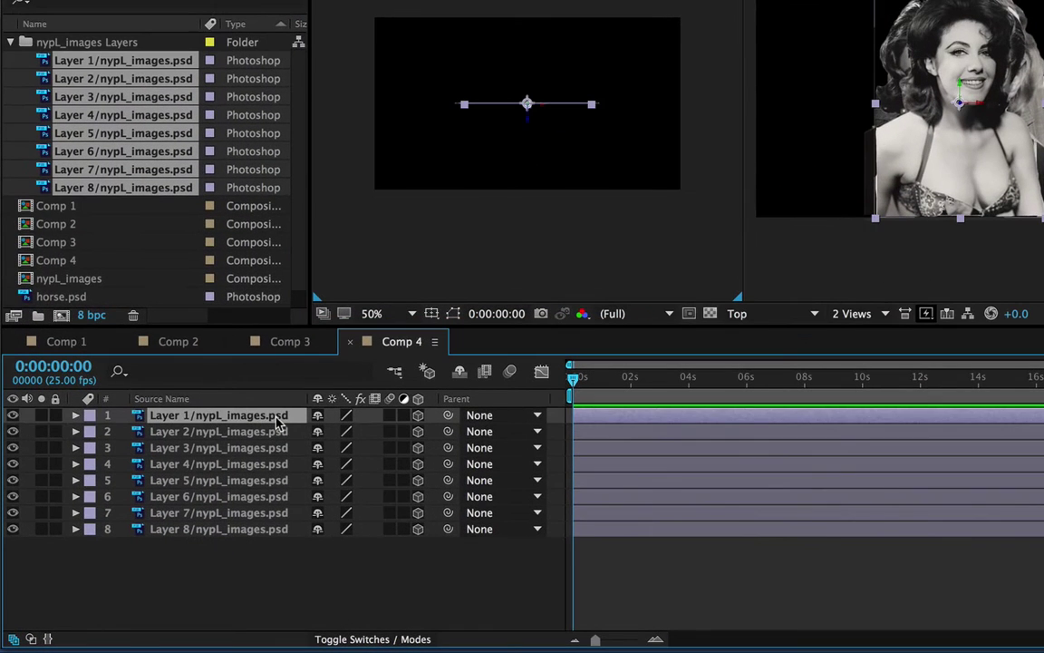
left_click(241, 536, "shift")
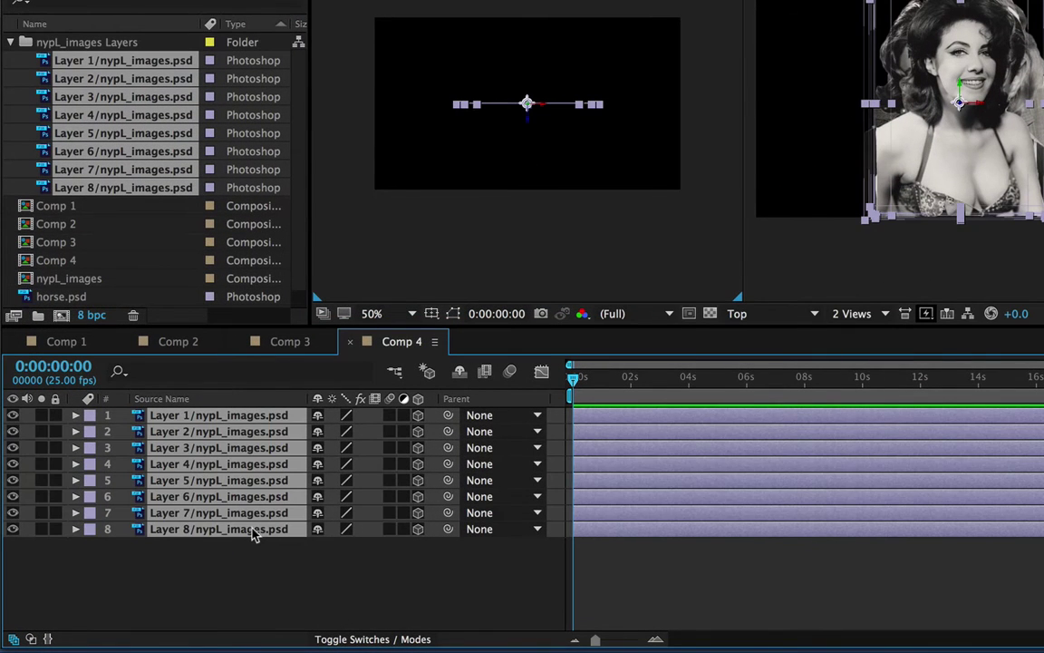
key("p")
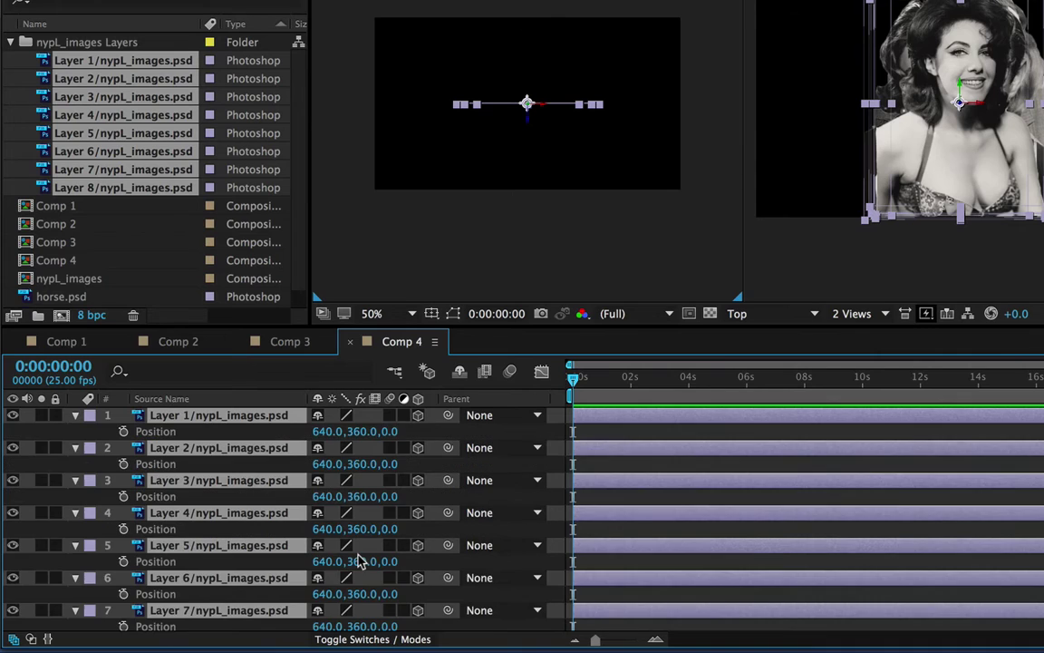
left_click(281, 434)
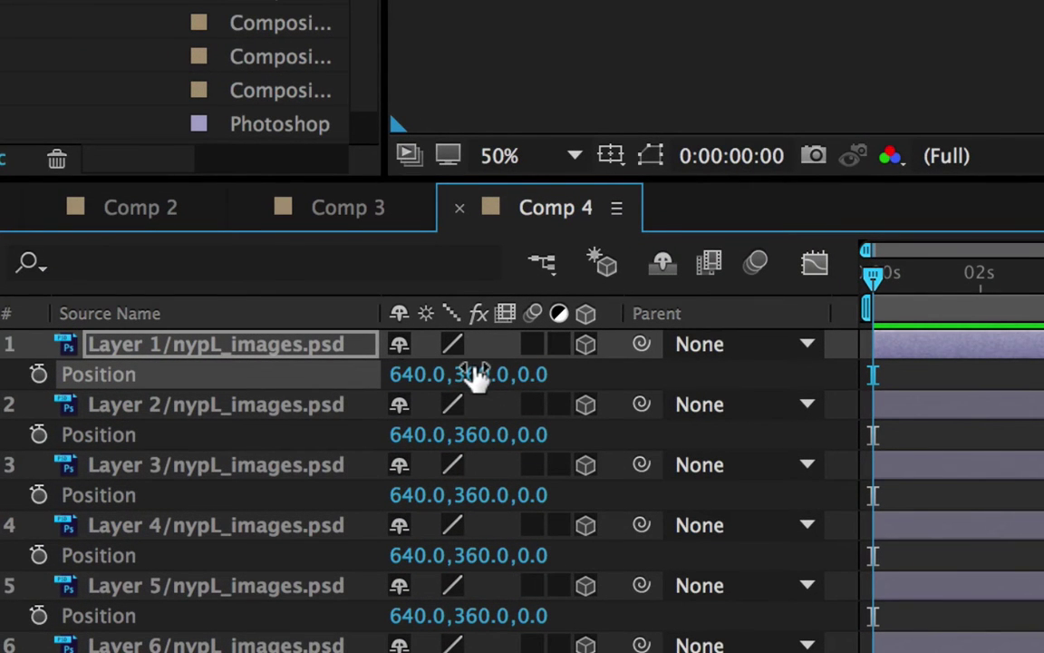
left_click(536, 374)
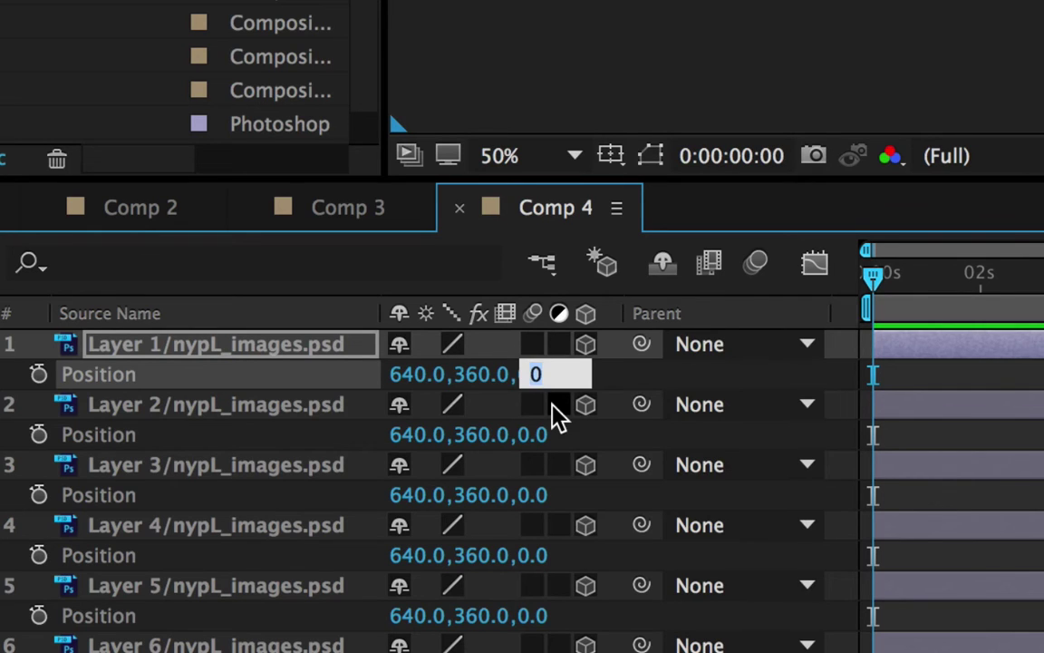
key("BackSpace")
type("1000")
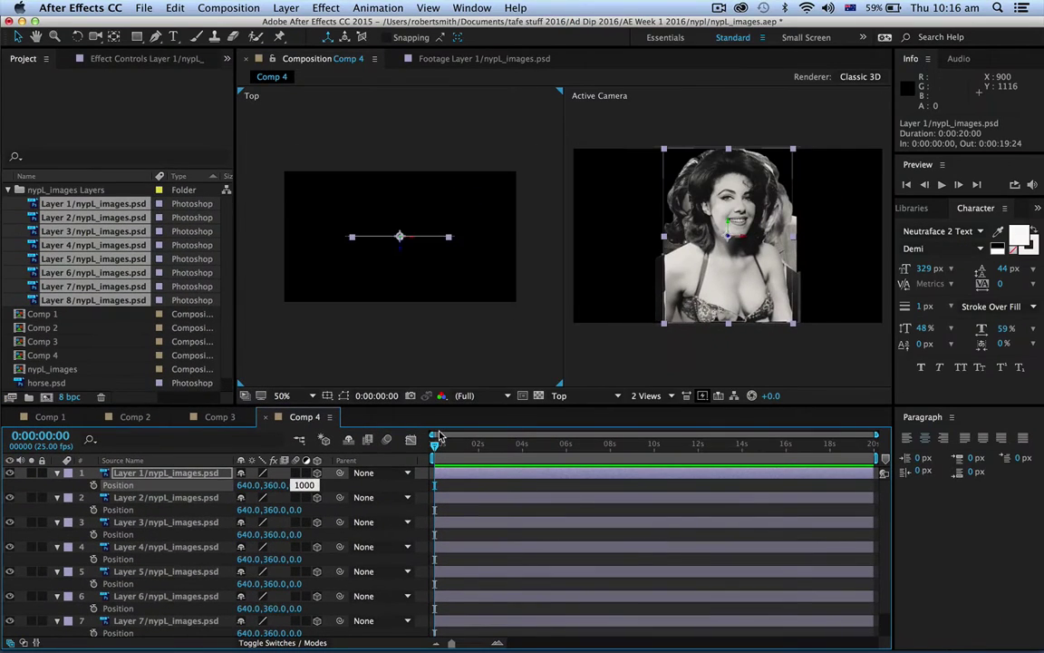
key("Return")
Zoom the Top view out to 6.25% and select the nearer layer there
left_click(439, 324)
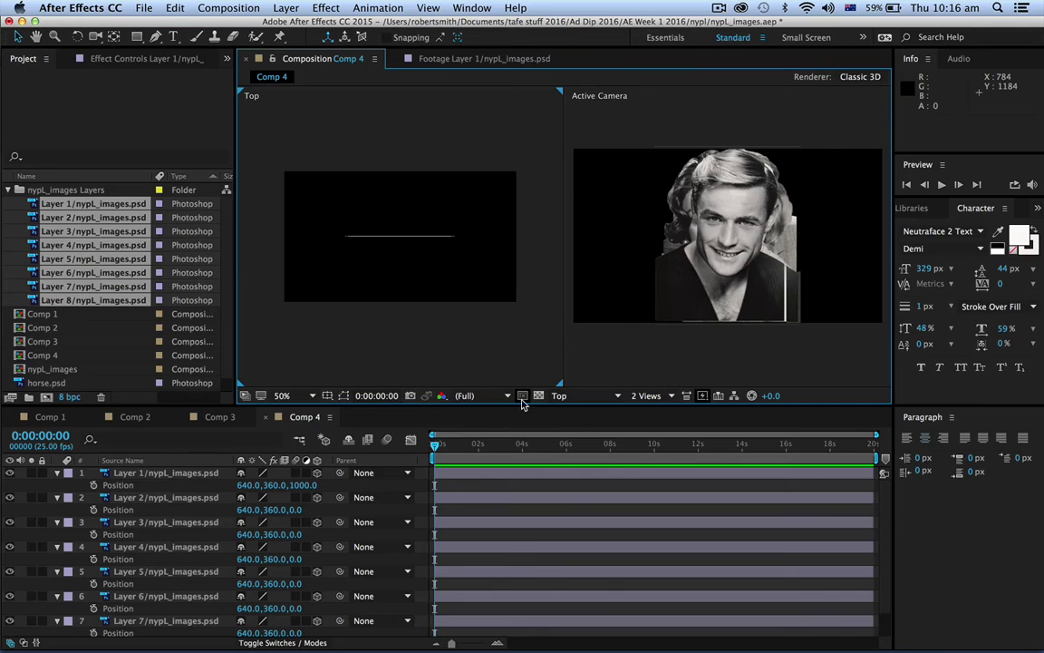
left_click(311, 397)
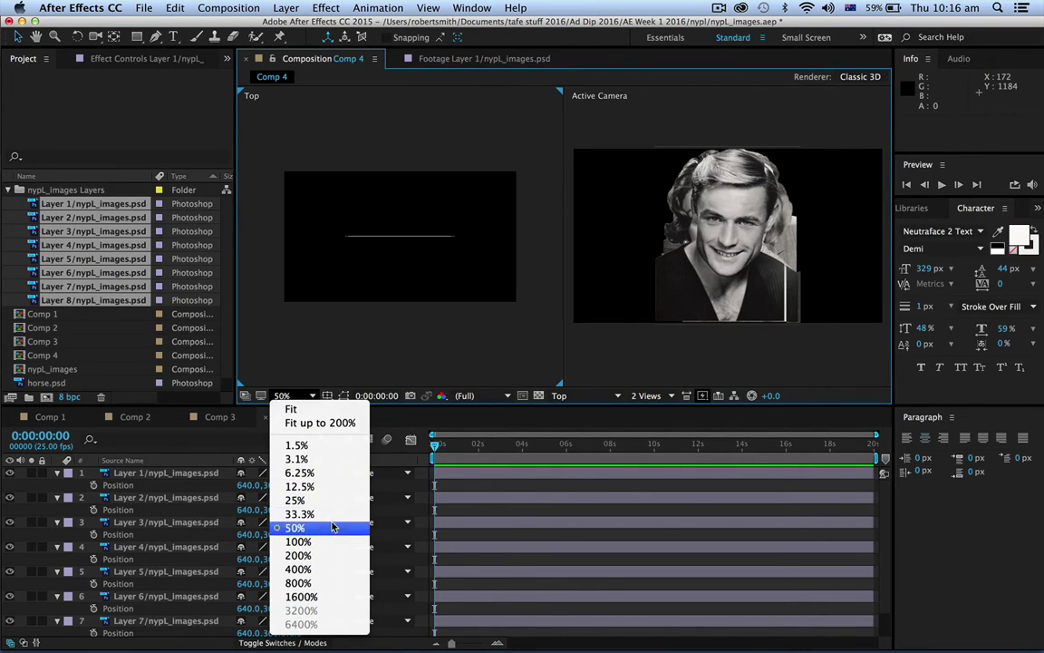
left_click(327, 475)
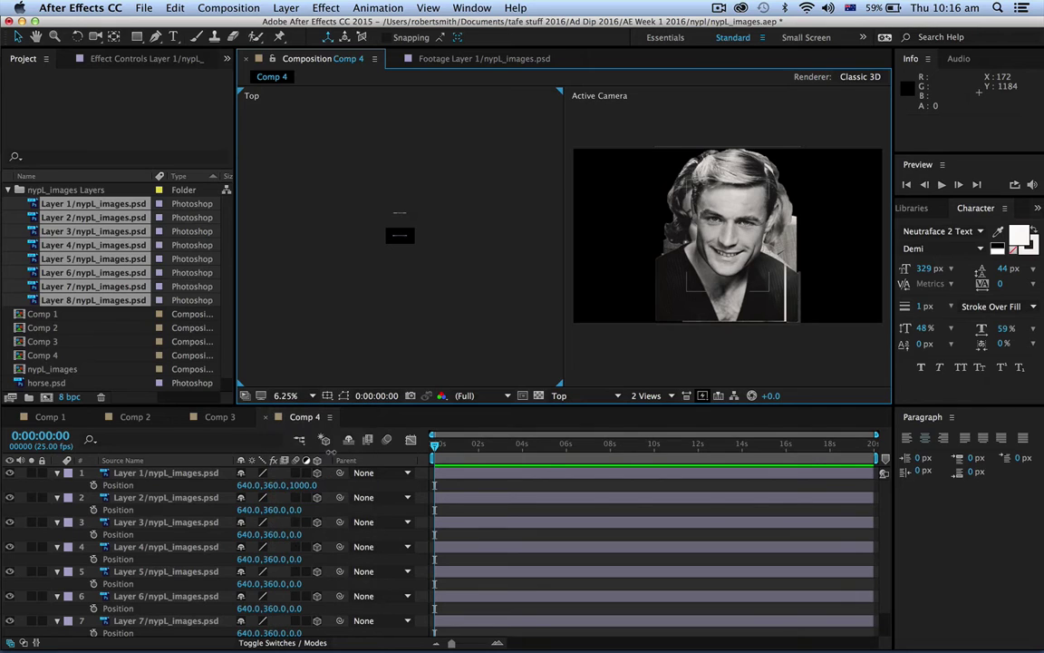
left_click(400, 231)
left_click(400, 212)
left_click(400, 235)
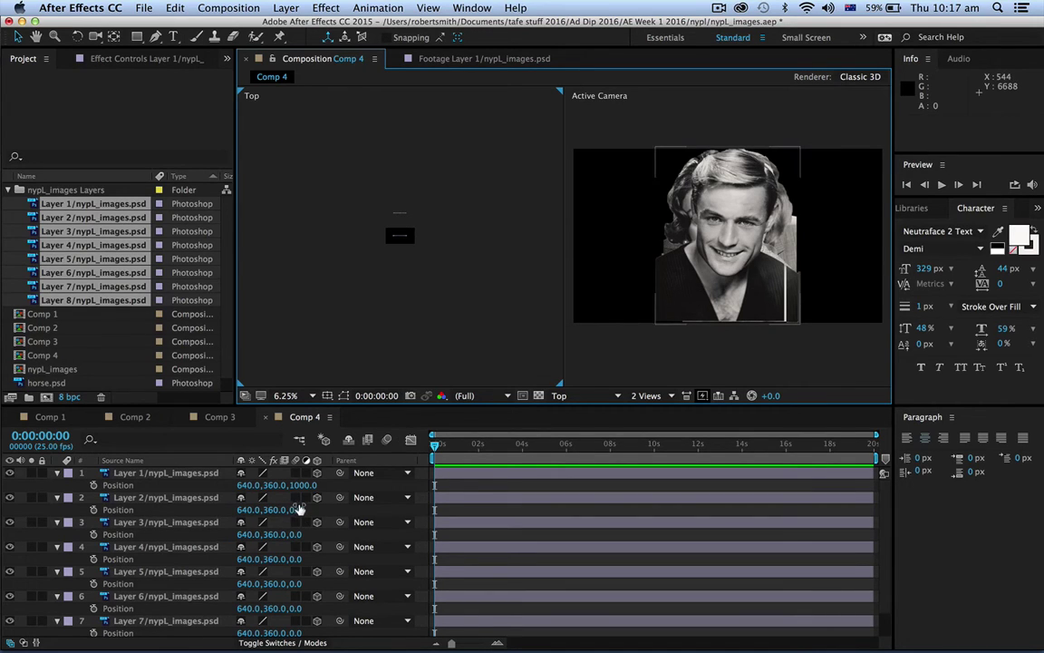
Set Z positions of Layers 2–5 to 3000, 5000, 7000 and 9000
left_click(297, 509)
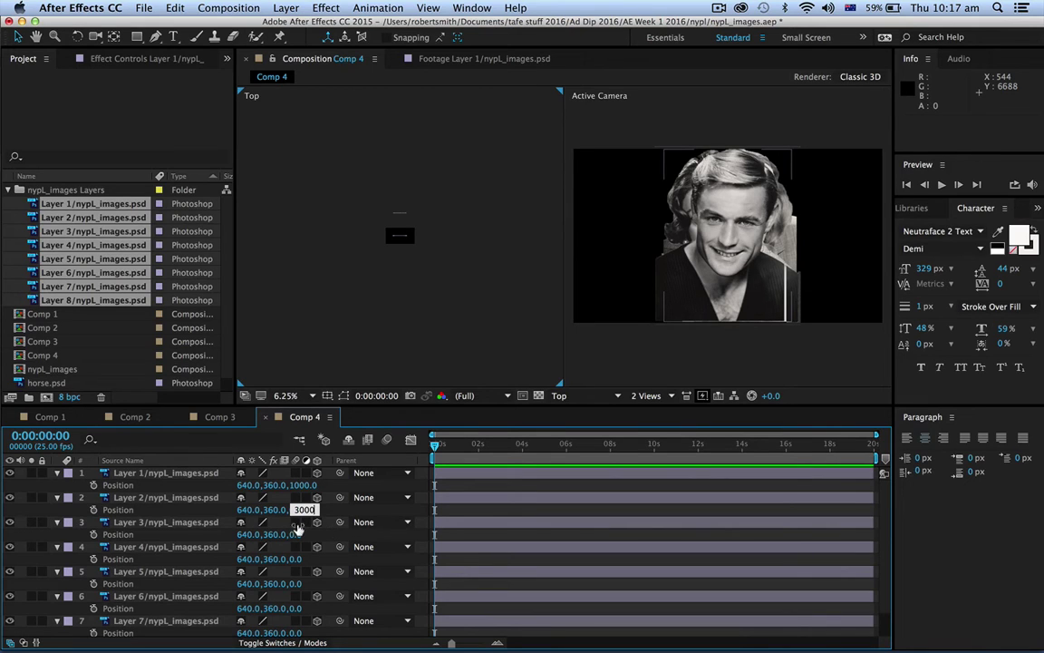
left_click(296, 534)
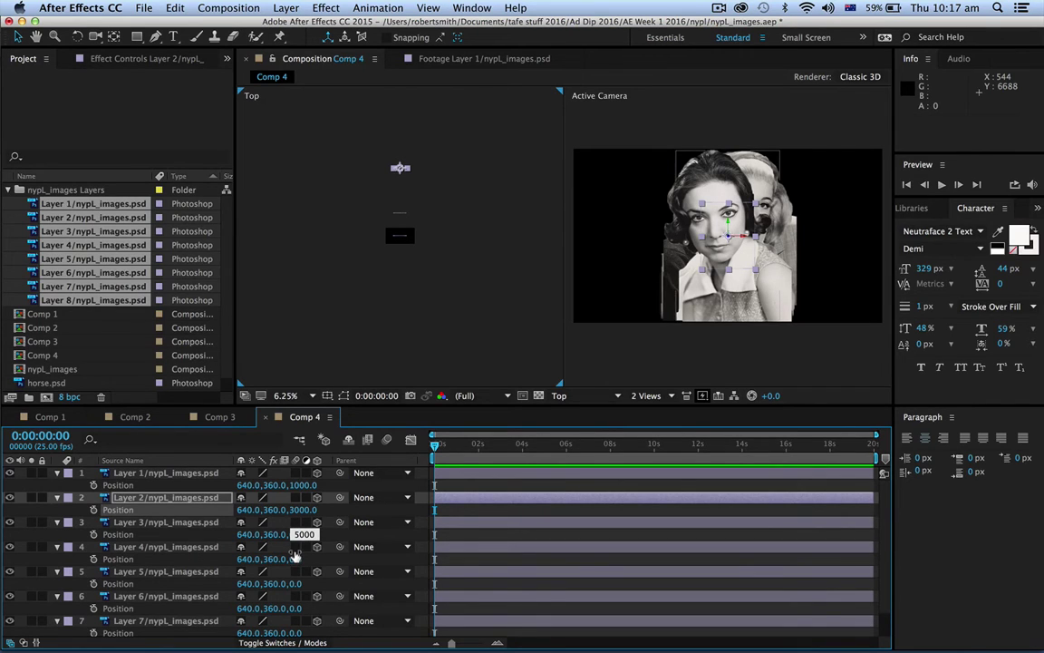
left_click(296, 558)
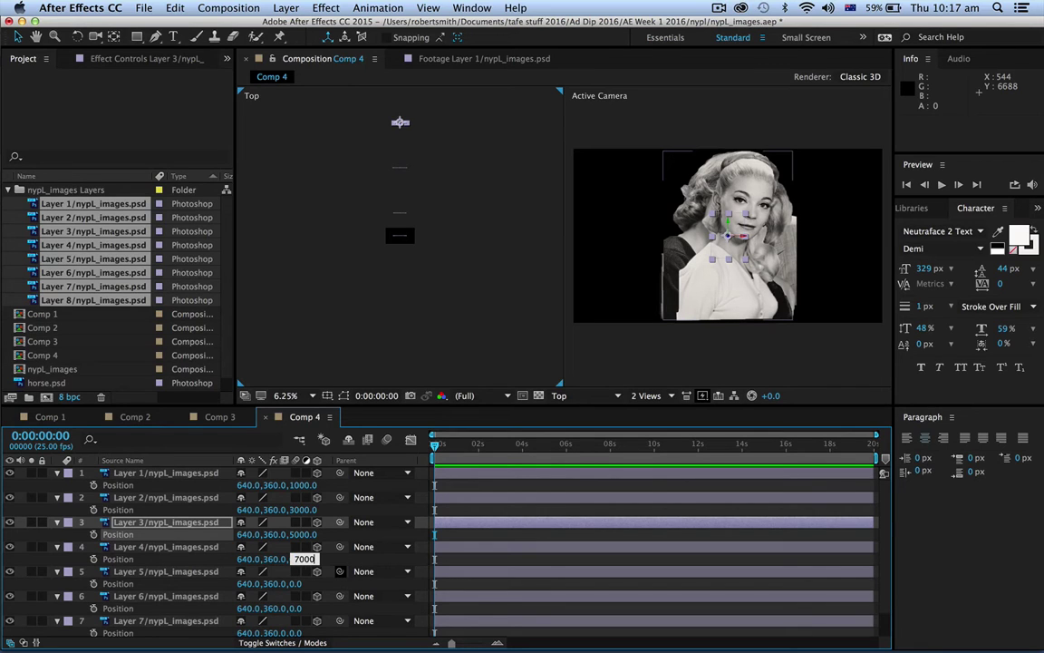
left_click(295, 584)
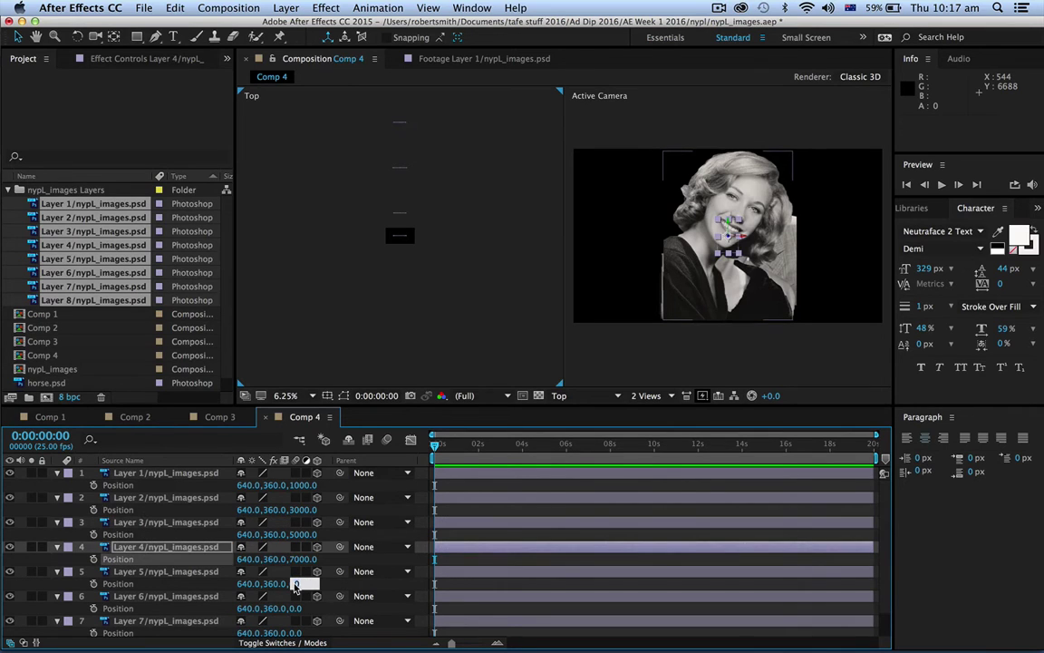
key("Return")
Set Z positions of Layers 6–8 to 11000, 13000 and 15000, then deselect
scroll(317, 575, "down", 1)
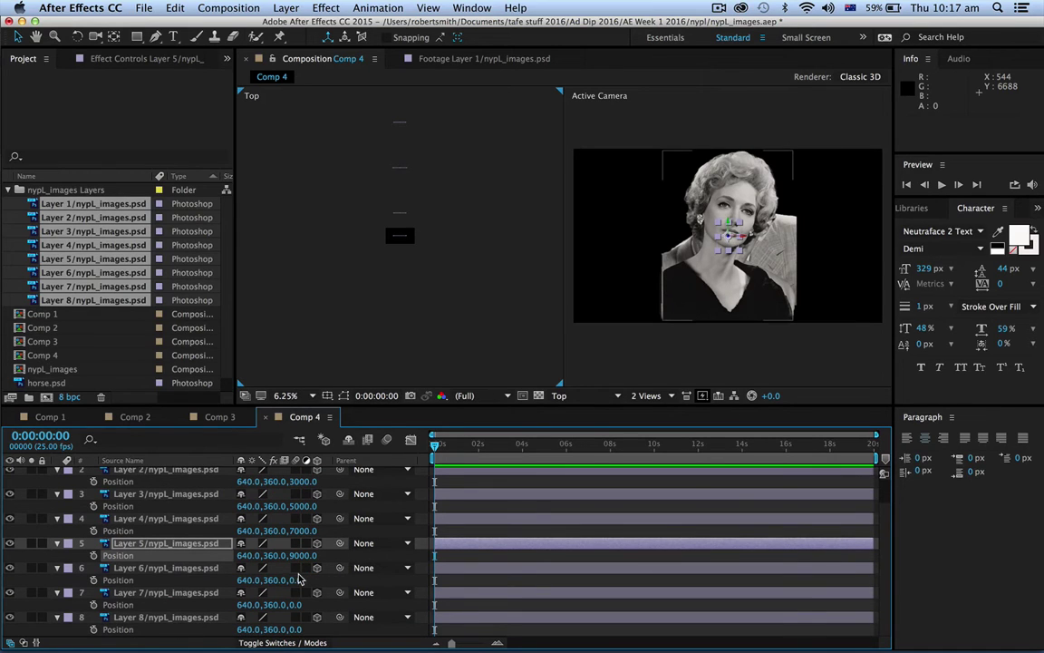
left_click(298, 580)
type("11000")
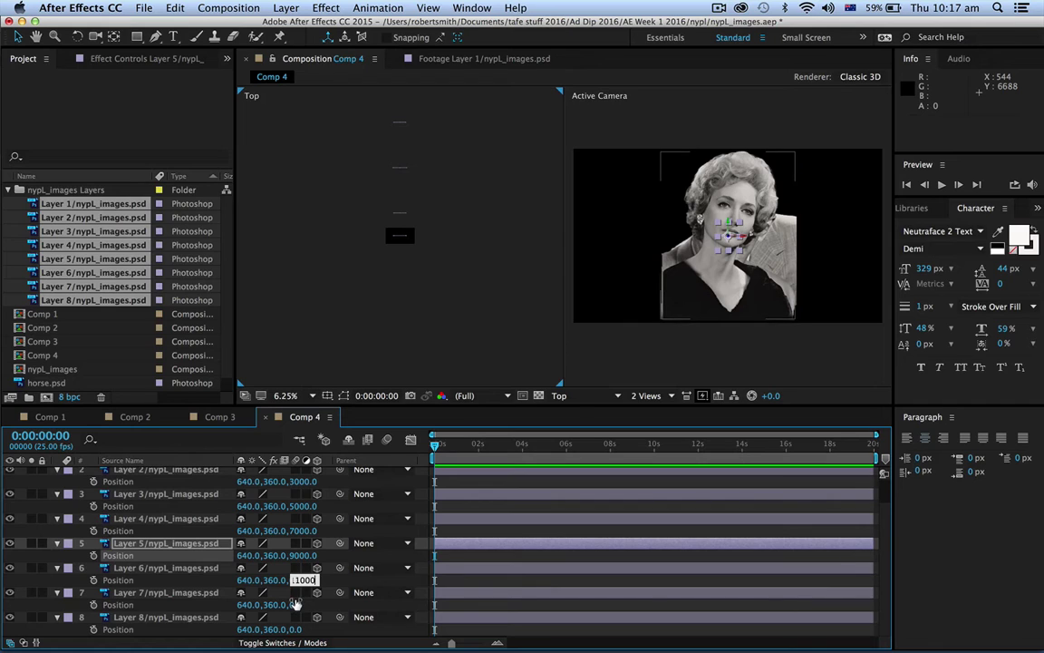
left_click(298, 604)
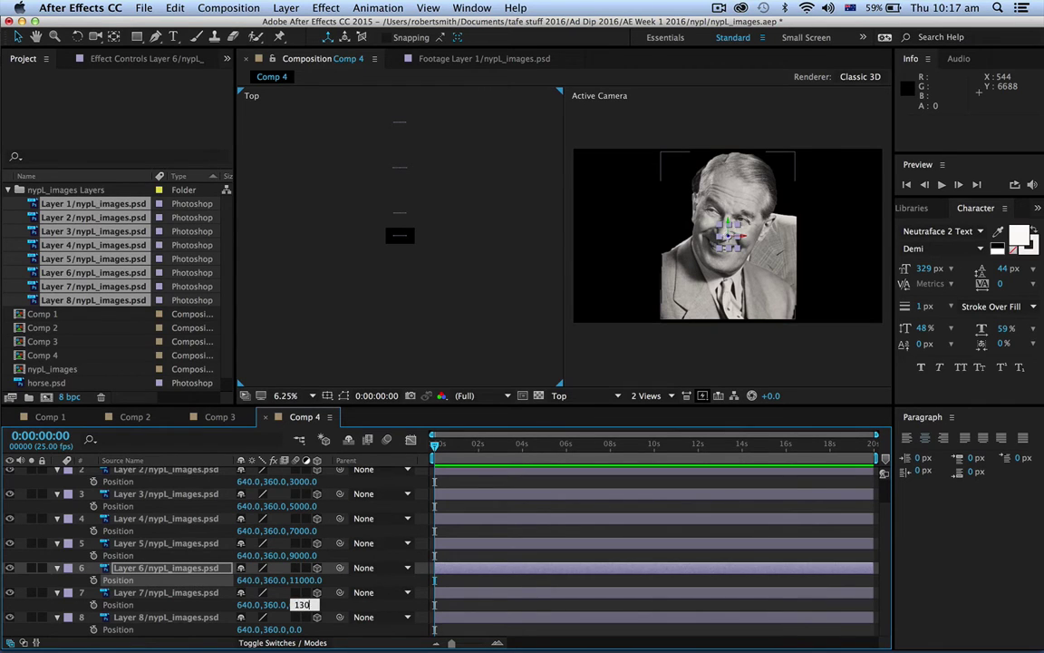
type("13000")
key("Return")
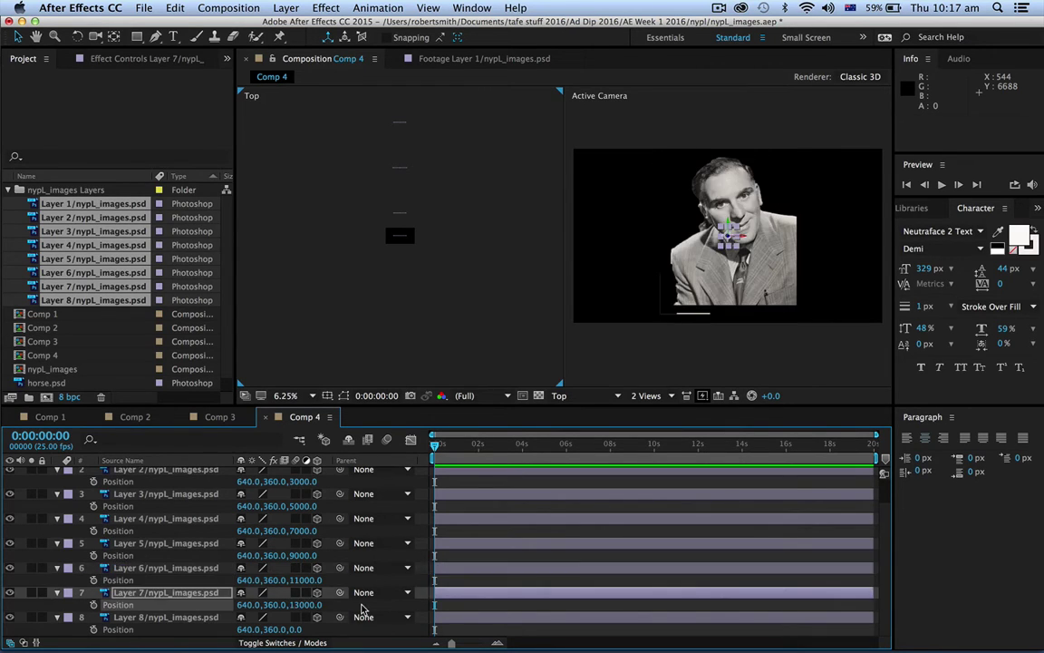
left_click(296, 630)
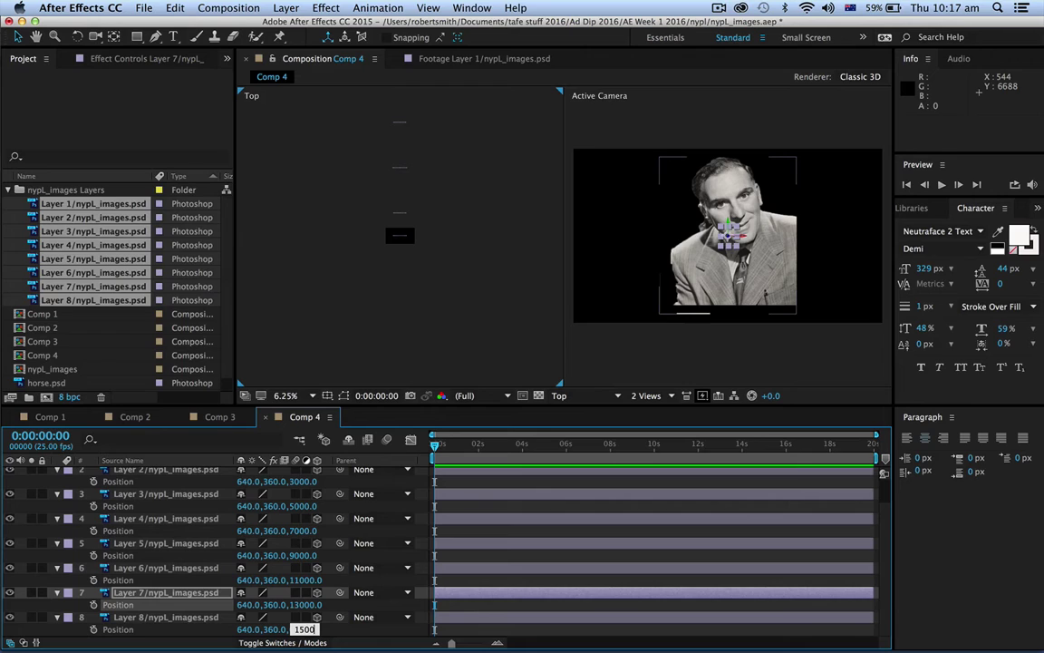
key("Return")
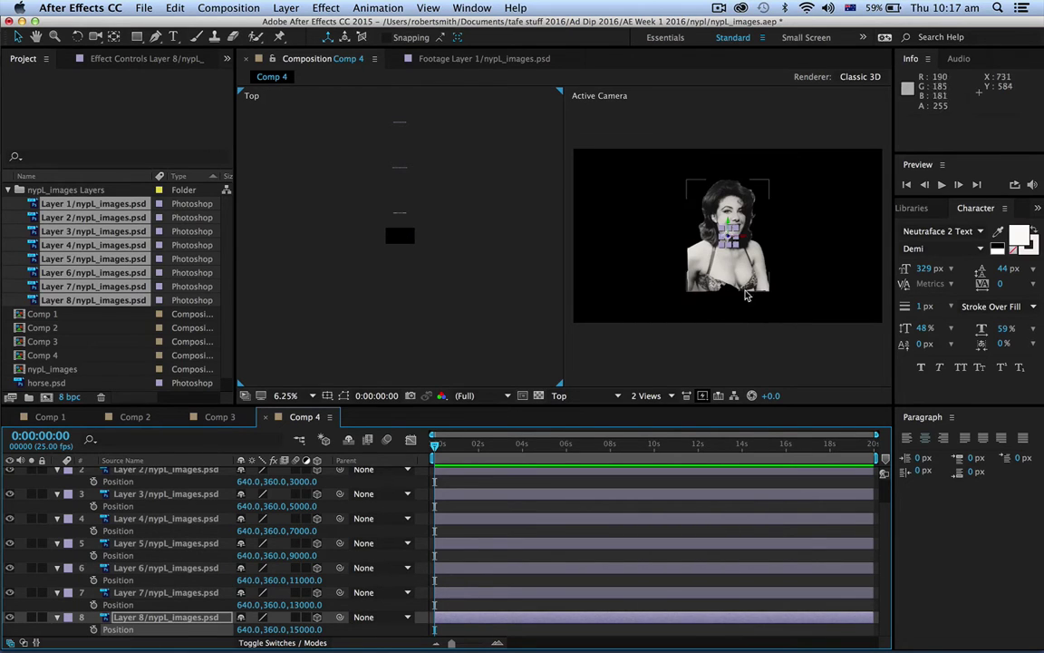
left_click(399, 208)
Pan the Top view with the Hand tool to frame the full depth-staggered stack
key("h")
left_click_drag(450, 217, 462, 306)
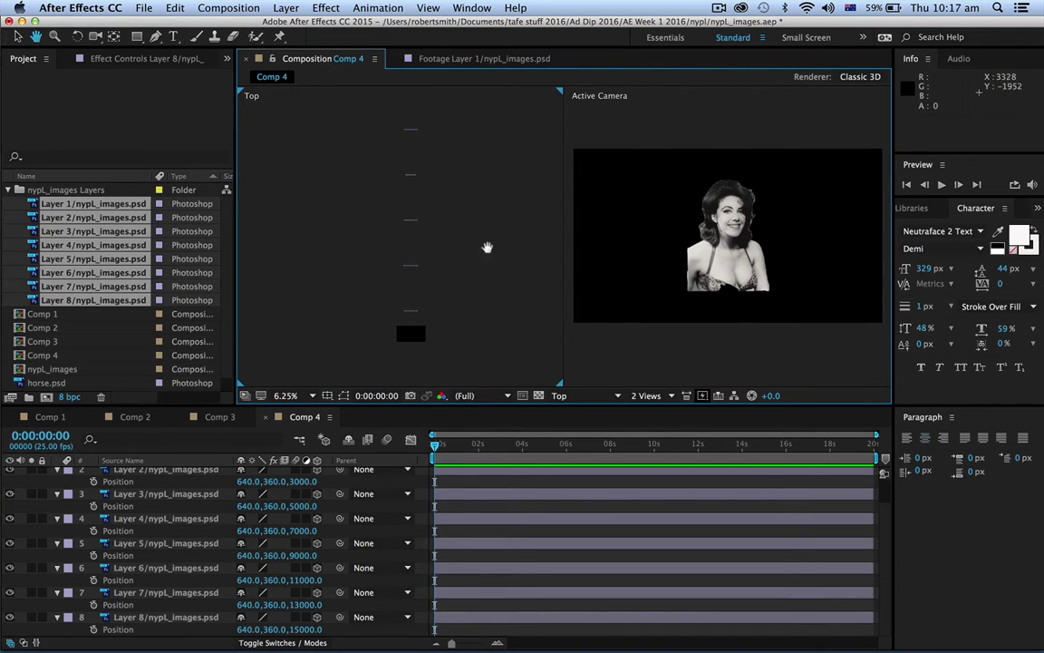
left_click_drag(489, 222, 464, 192)
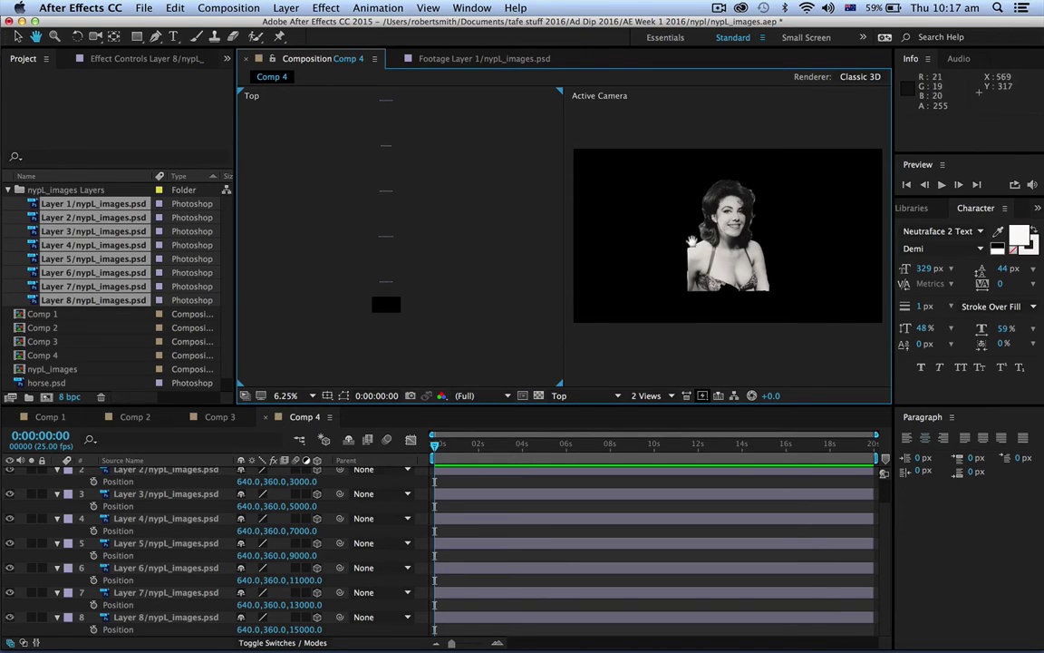
key("v")
scroll(230, 564, "up", 1)
scroll(230, 564, "up", 1)
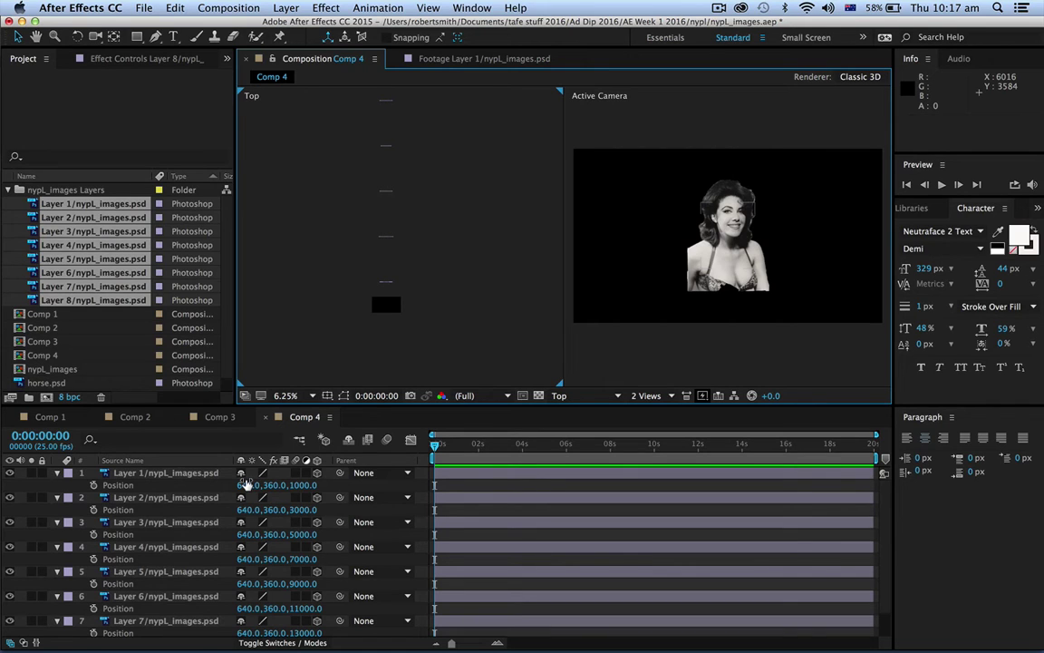
Scrub Position X on Layers 1, 2, 3 and 5 to fan them sideways, Layer 5 at 1190
left_click_drag(246, 485, 445, 507)
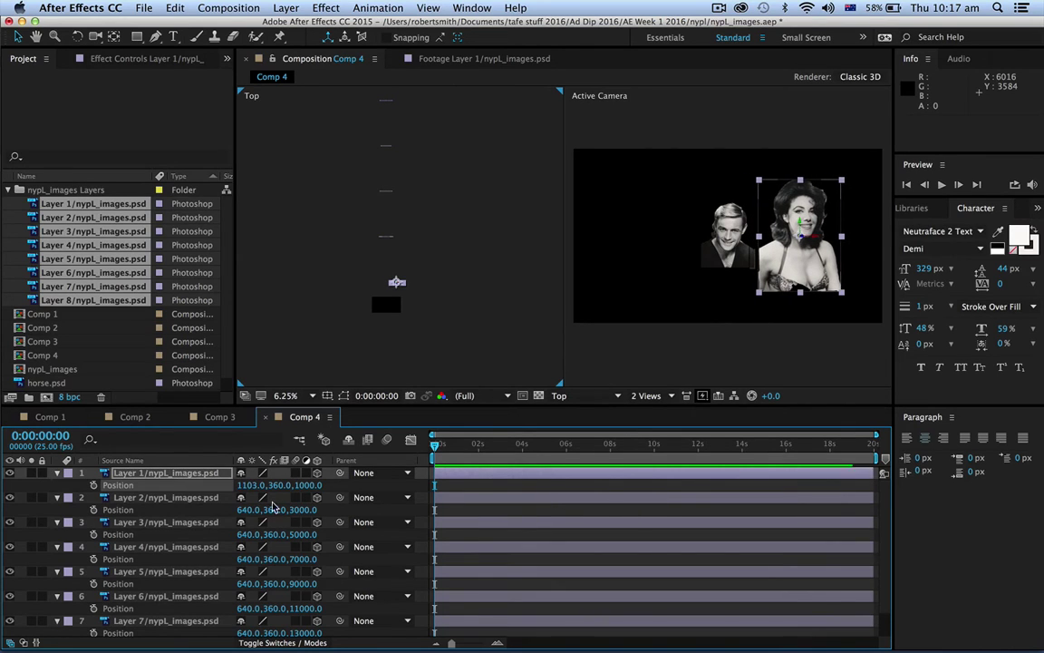
left_click_drag(247, 510, 108, 504)
left_click_drag(237, 510, 171, 509)
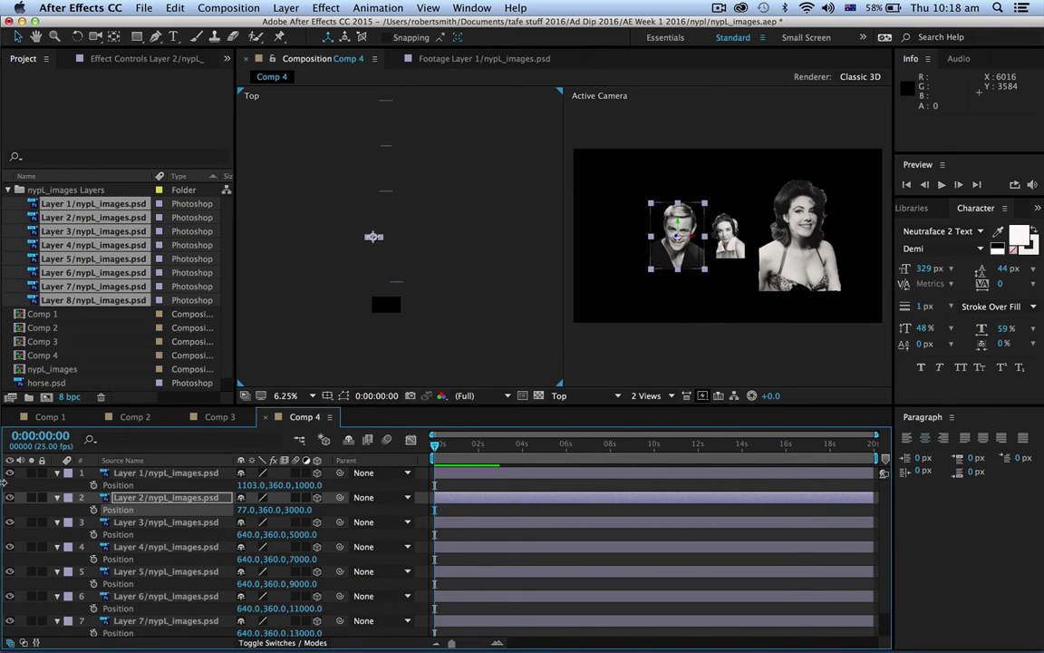
left_click_drag(244, 533, 3, 513)
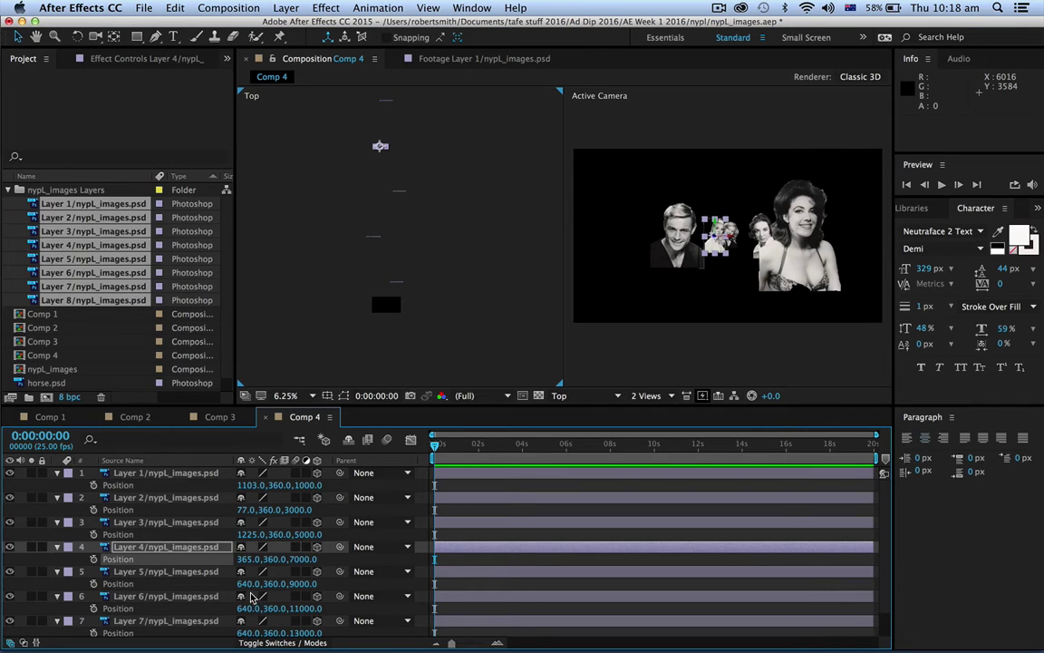
left_click_drag(243, 583, 205, 607)
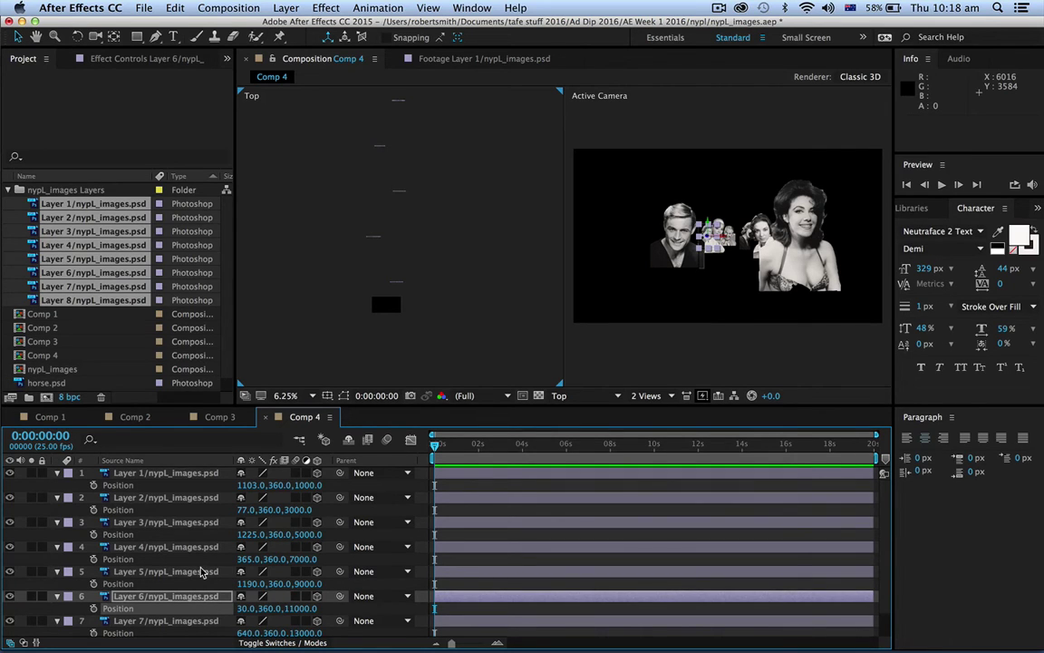
Collapse every layer's Position property and deselect all layers
key("super+a")
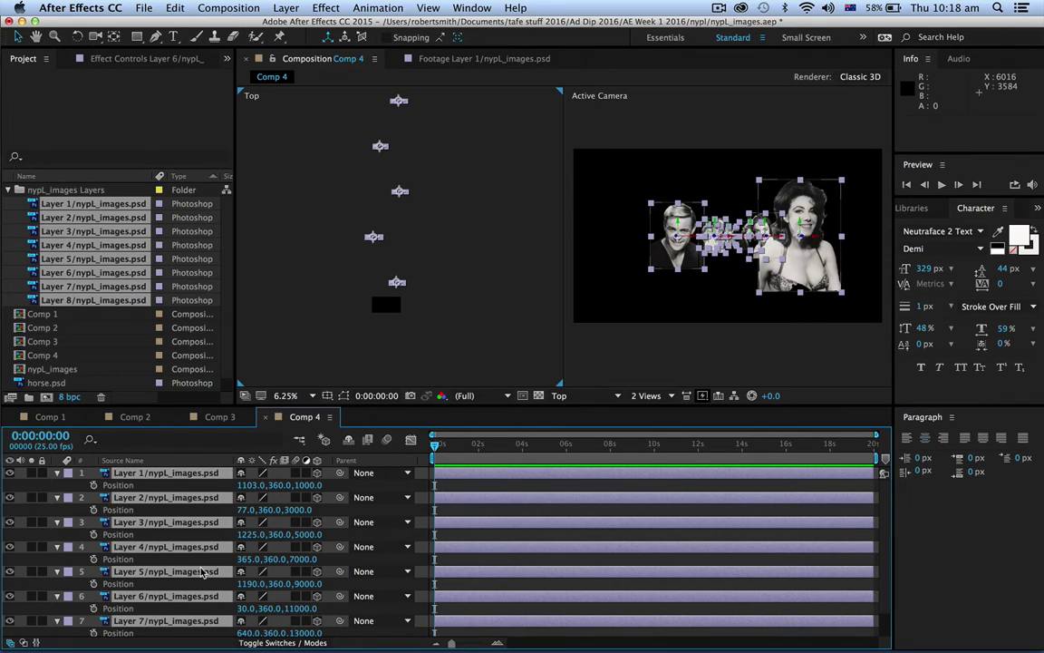
key("p")
left_click(227, 611)
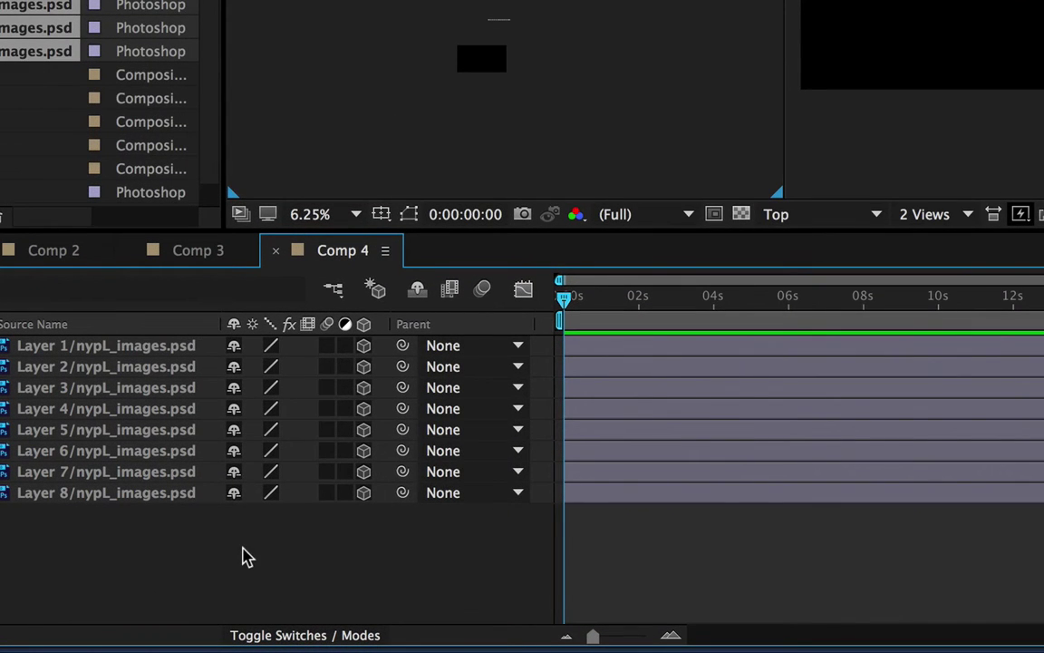
Create Camera 1 in Comp 4 using the 50mm camera preset
right_click(244, 553)
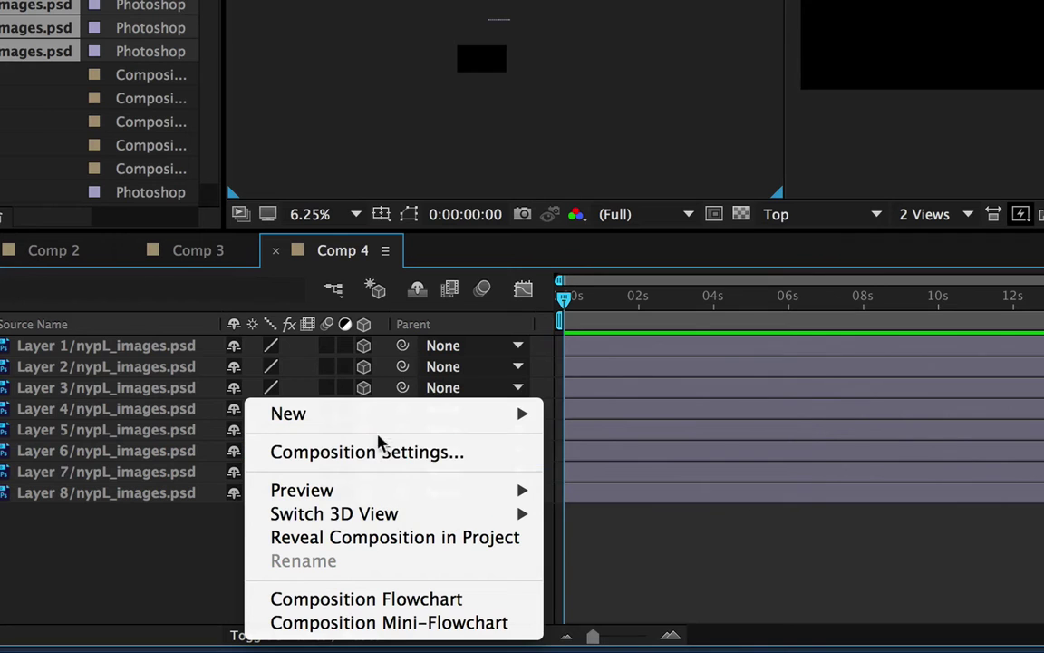
mouse_move(420, 415)
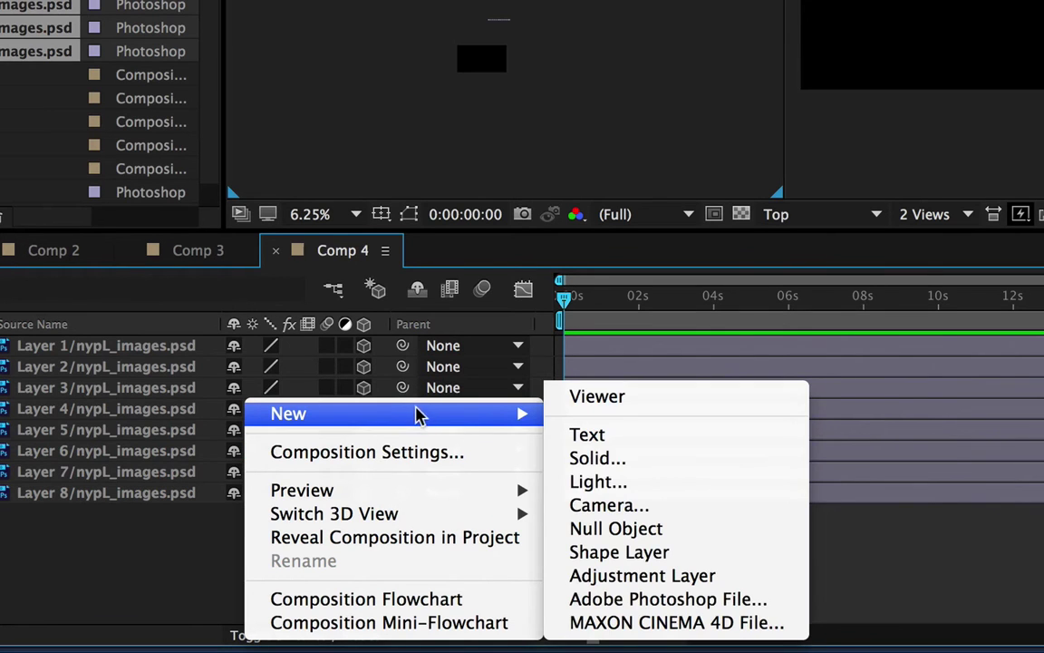
left_click(601, 503)
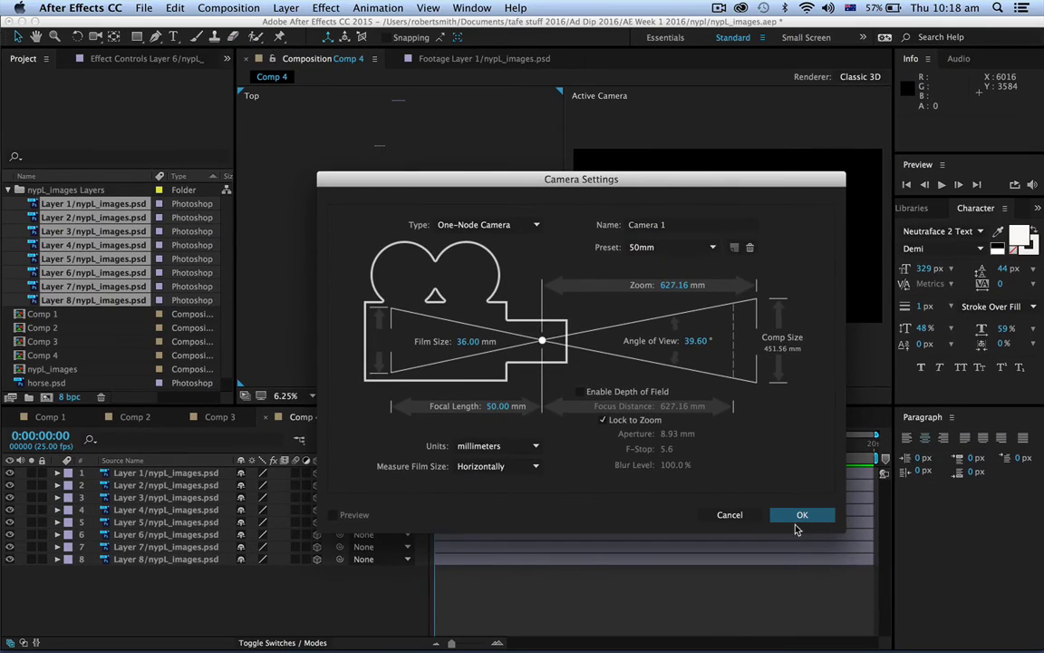
left_click(801, 516)
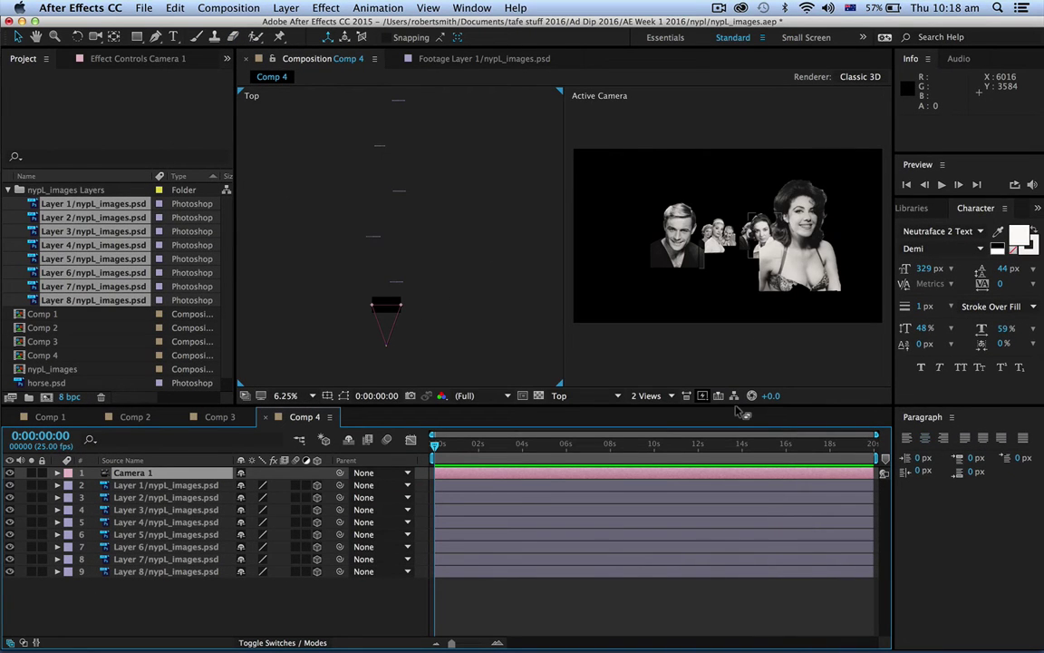
Switch the right-hand viewer's 3D View from the generic active camera to Camera 1
left_click(672, 397)
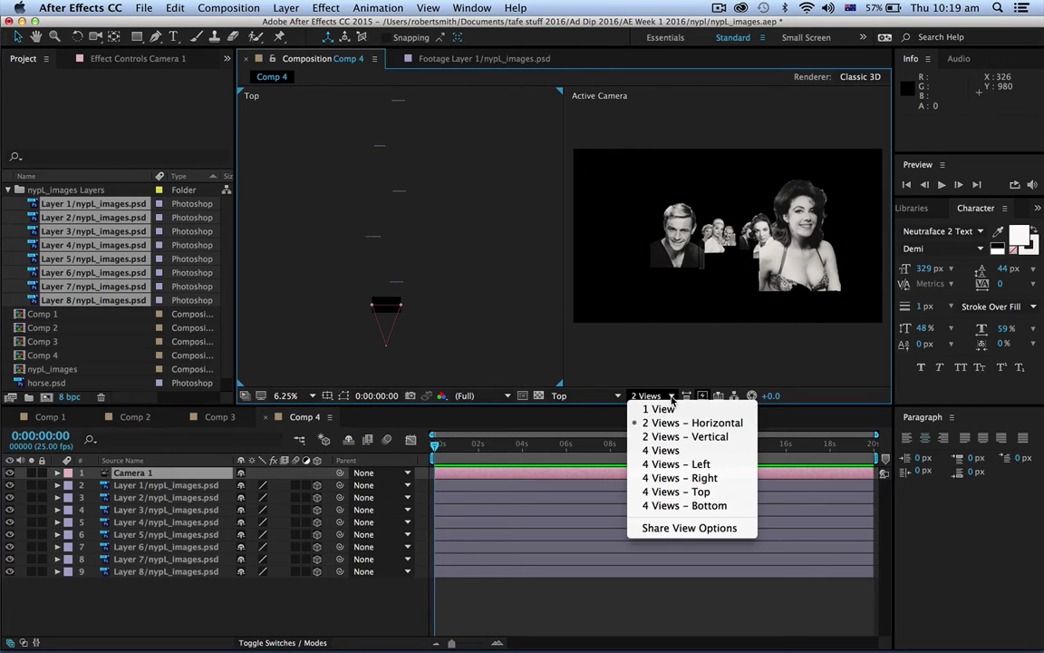
left_click(661, 342)
left_click(134, 479)
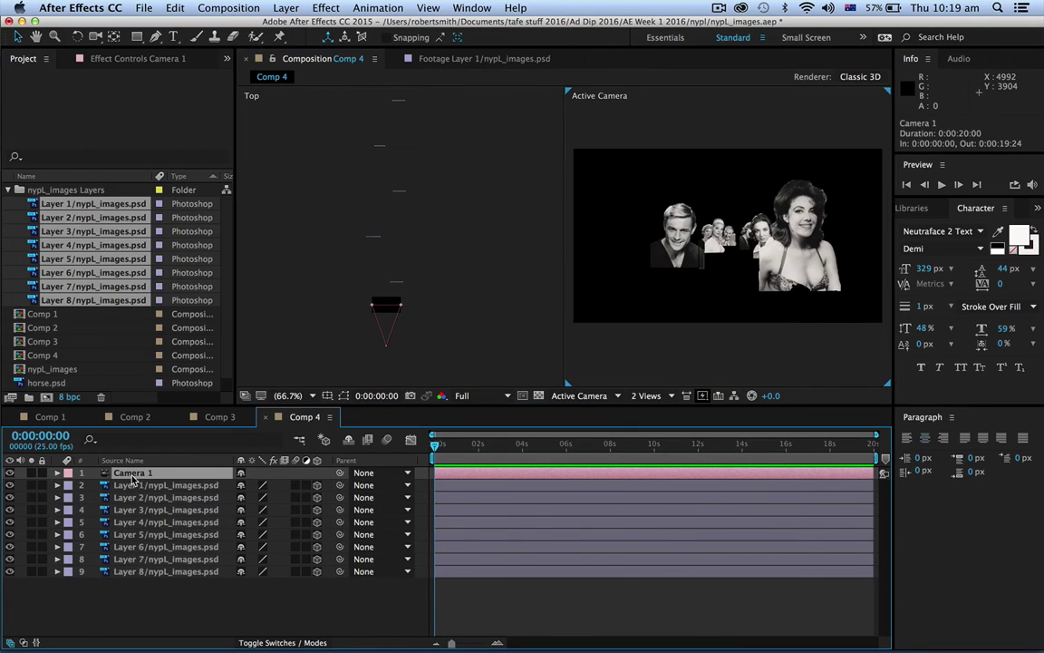
left_click(619, 397)
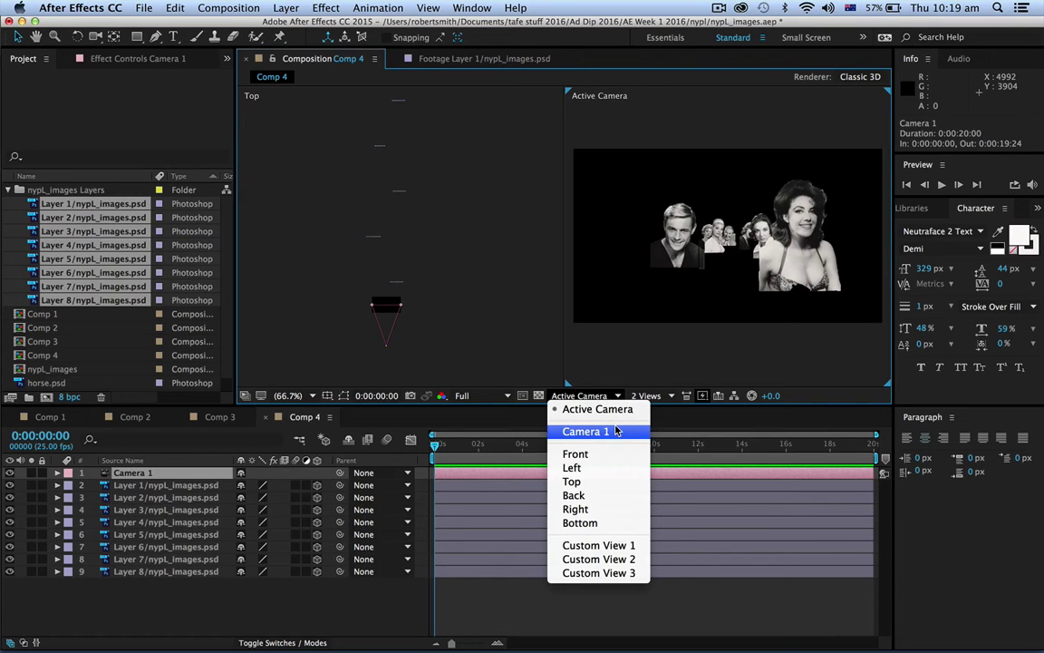
left_click(615, 432)
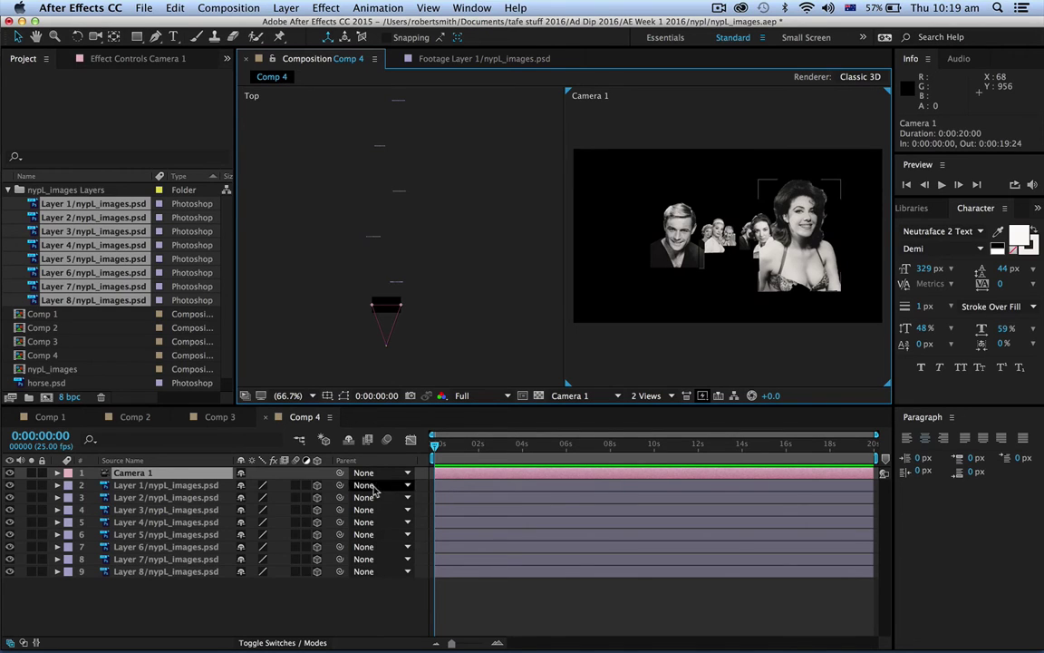
Keyframe Camera 1's Position at 0 s and 0:00:01:06, both holding 640, 360, -1777.8
left_click(141, 478)
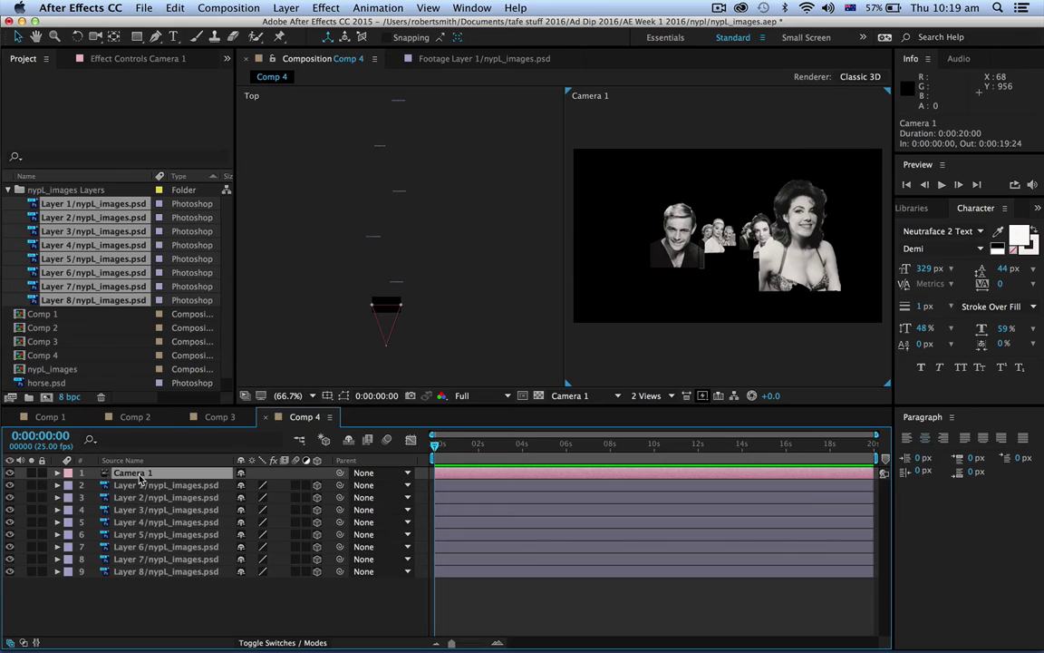
key("p")
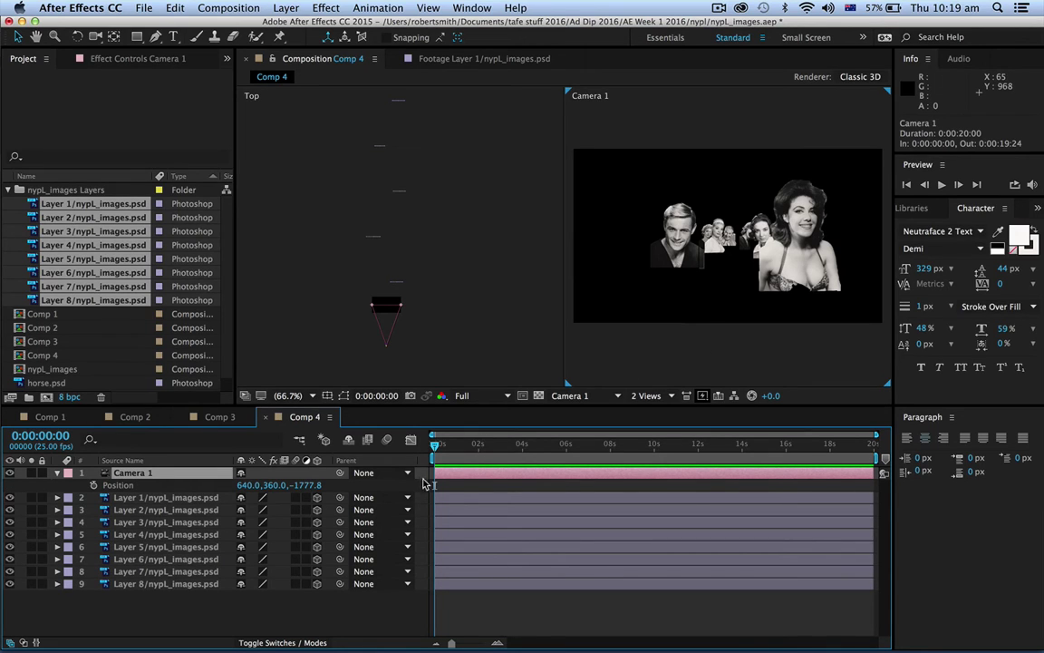
left_click(93, 485)
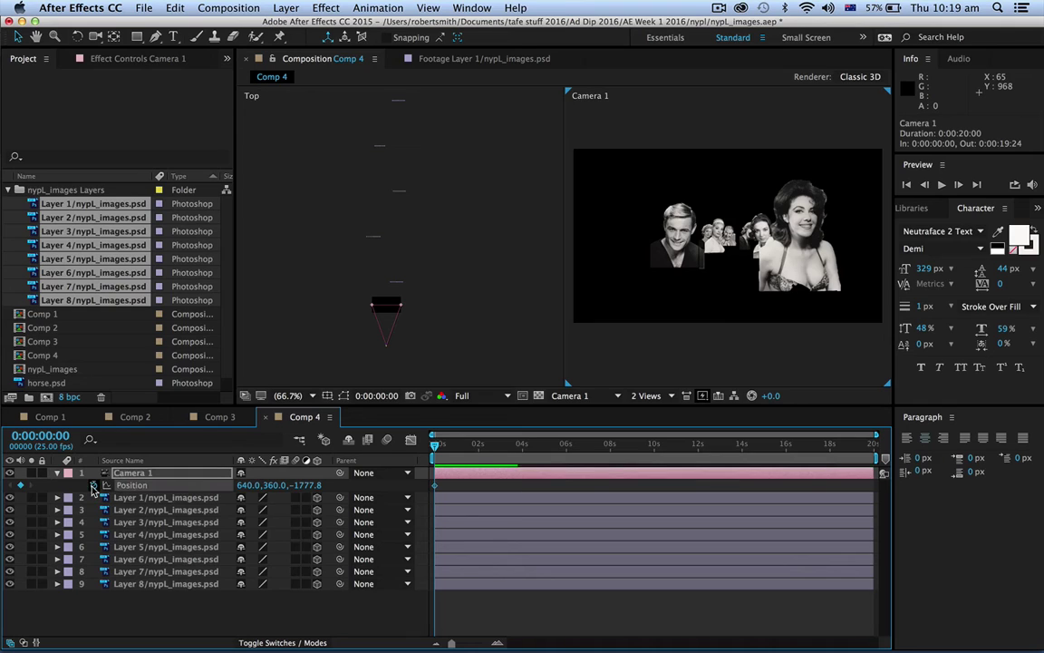
left_click_drag(434, 448, 462, 450)
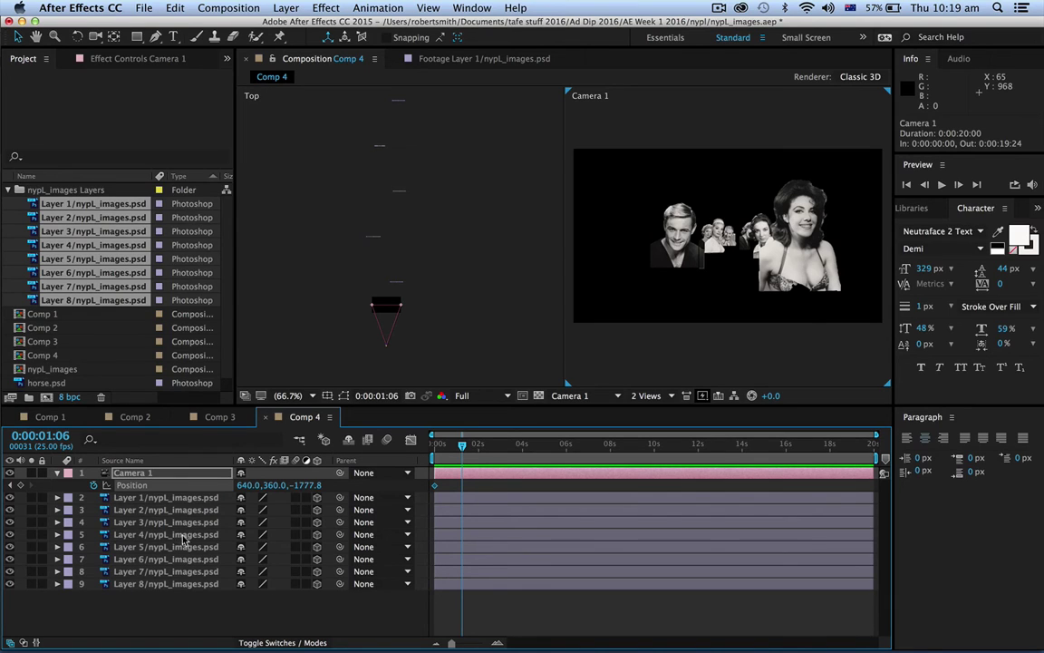
left_click(21, 487)
left_click_drag(462, 444, 874, 548)
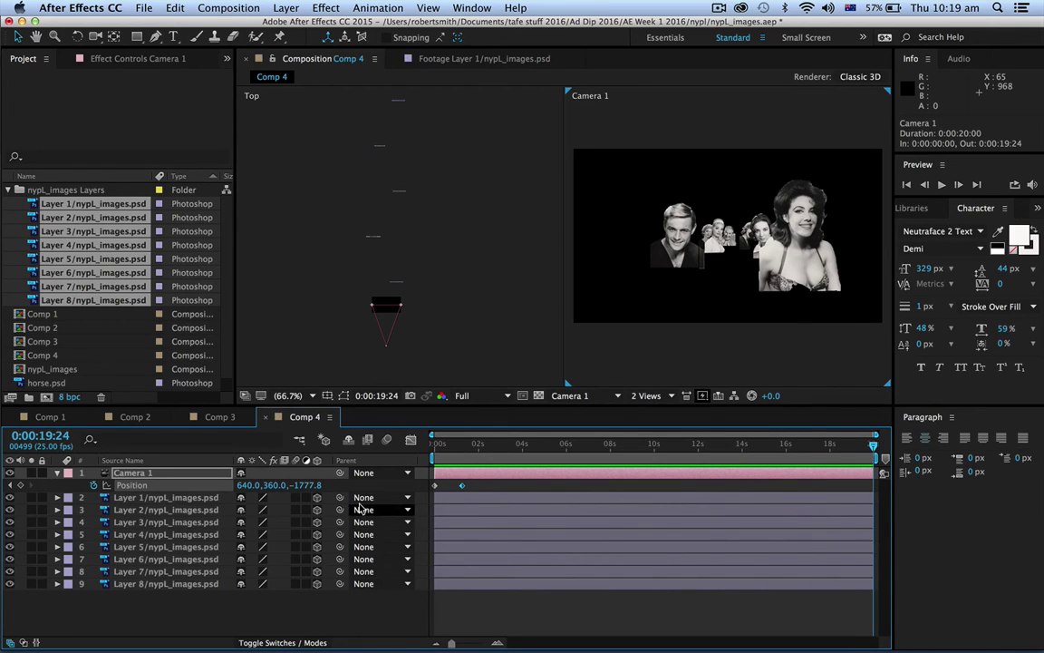
At 0:00:19:24, scrub Camera 1's Position Z from -1777.8 up to 13652.2
left_click_drag(328, 483, 431, 494)
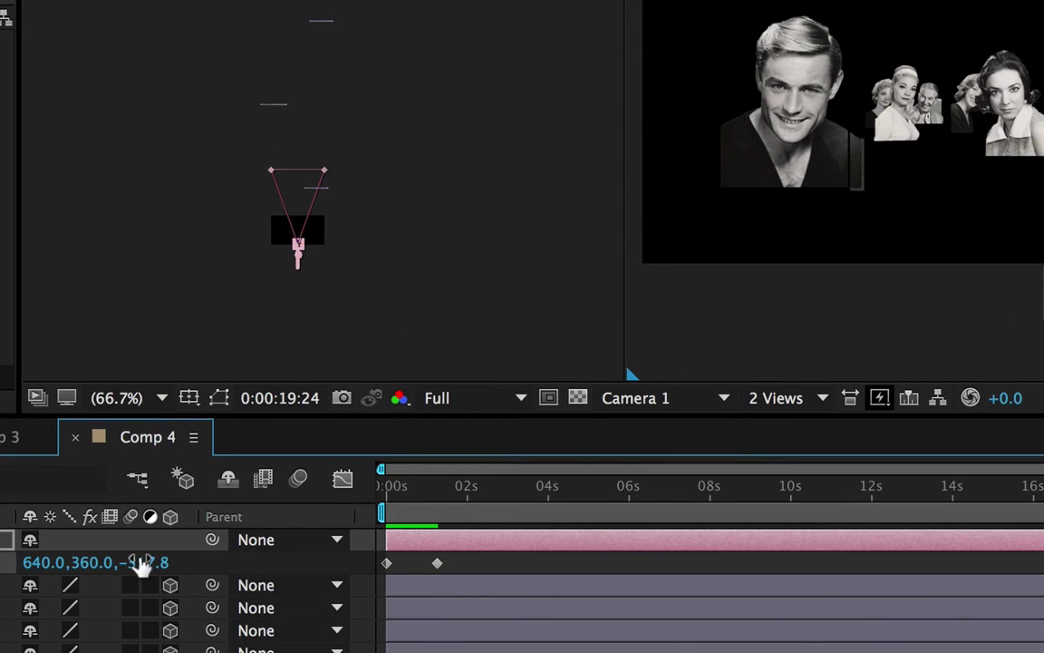
left_click_drag(141, 564, 441, 601)
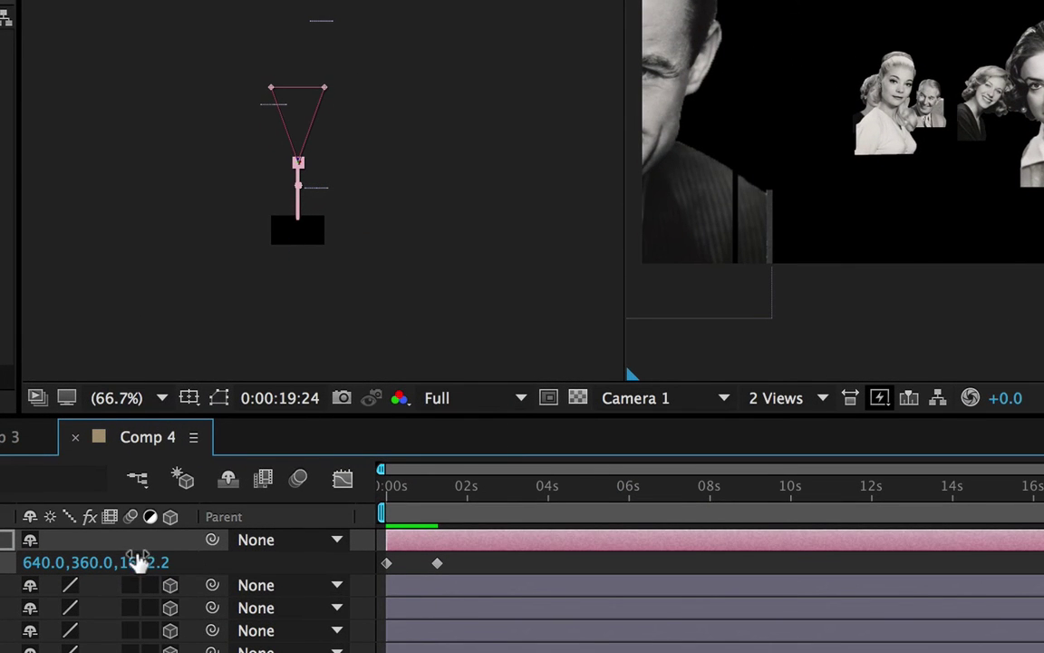
left_click_drag(135, 560, 581, 574)
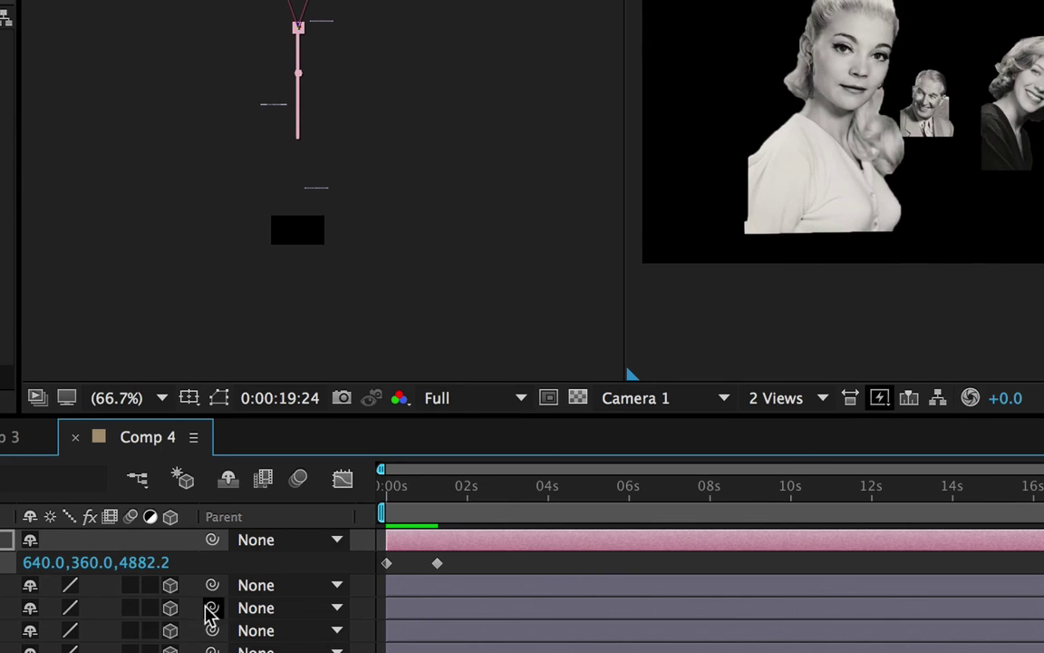
left_click_drag(133, 560, 517, 581)
left_click_drag(150, 560, 639, 652)
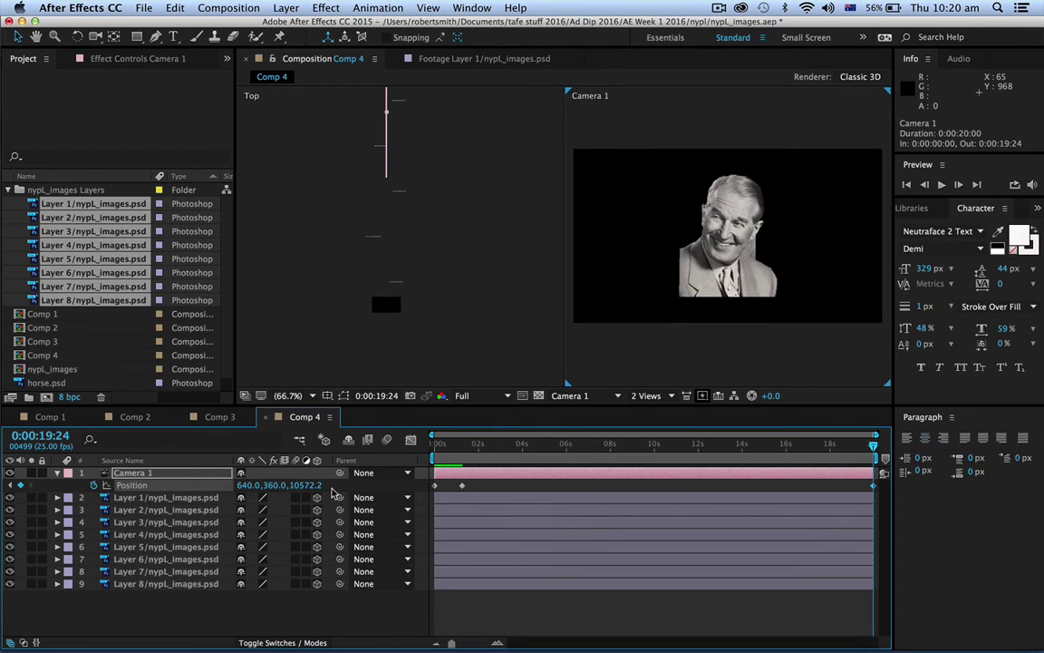
left_click_drag(336, 493, 503, 507)
left_click_drag(502, 511, 552, 536)
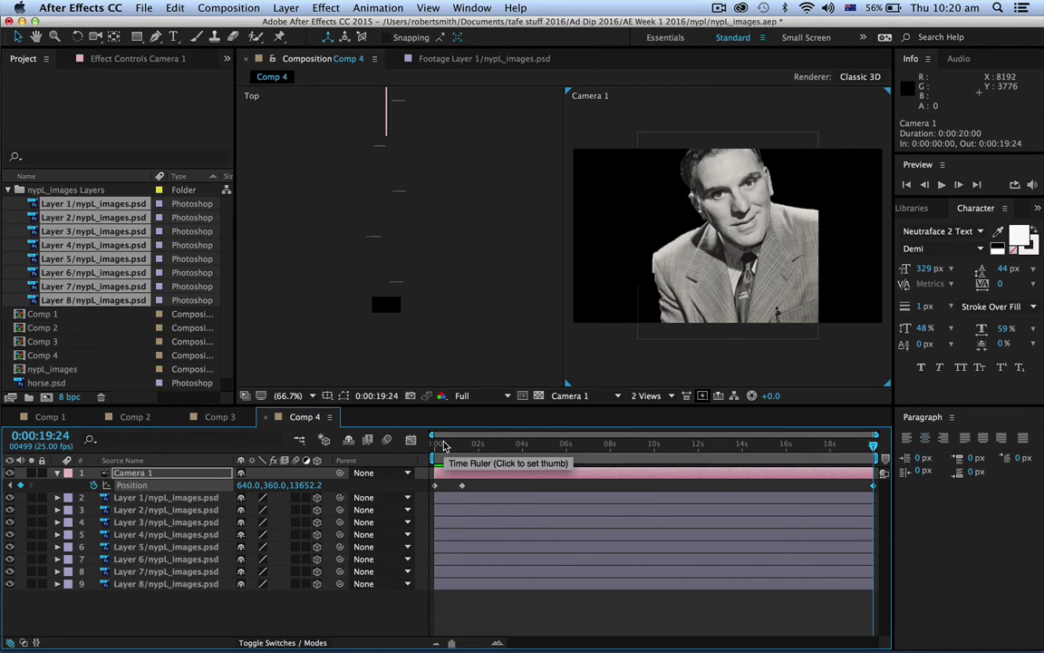
Play the Camera 1 fly-through from near 0 s, then stop the preview
left_click(443, 445)
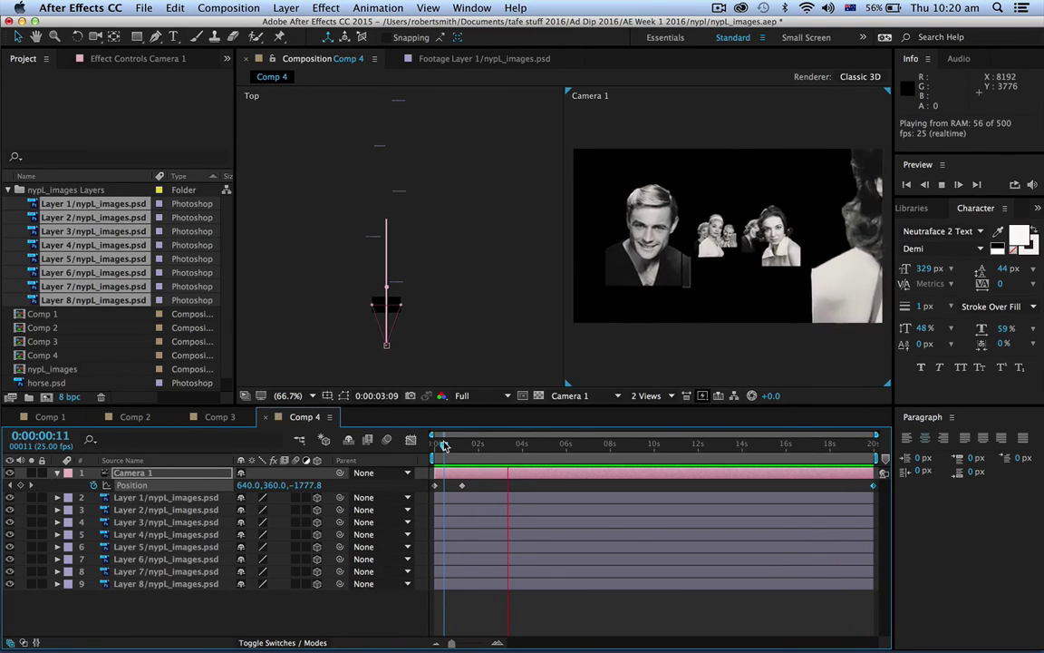
key("space")
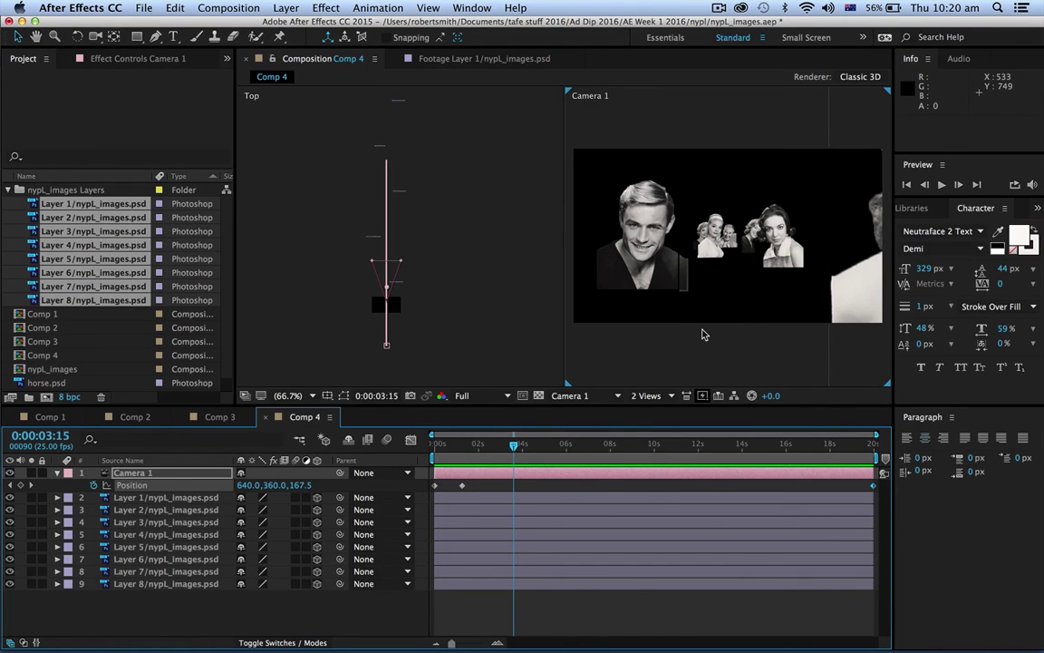